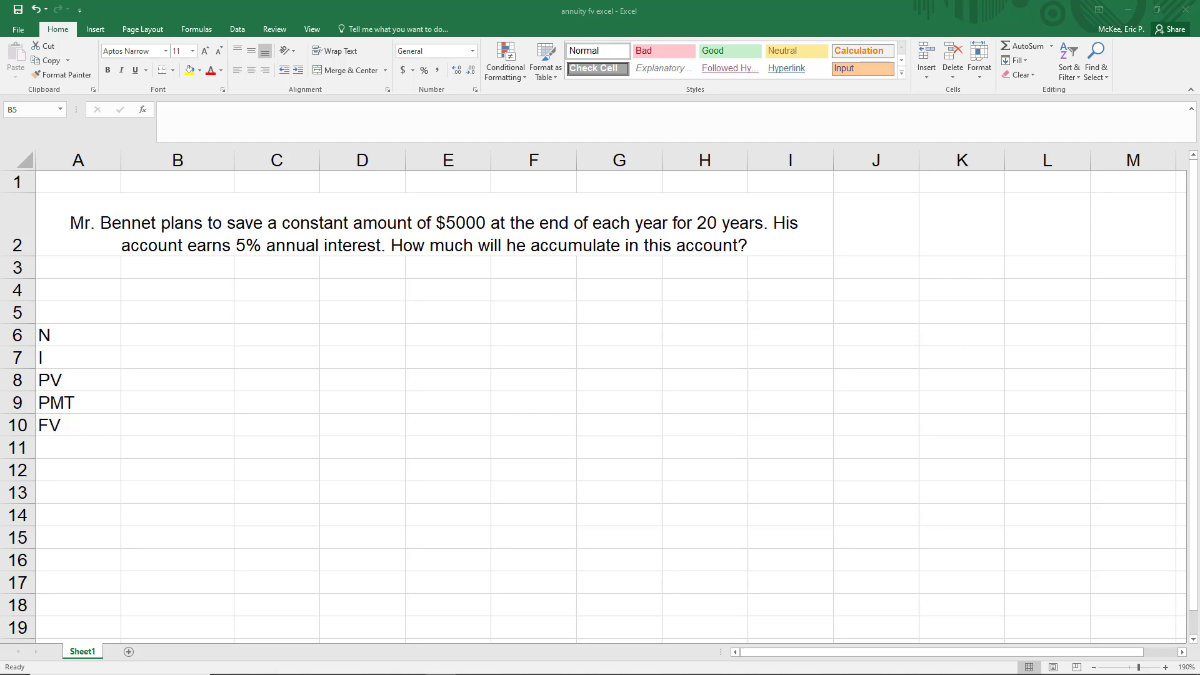
pyautogui.click(100, 181)
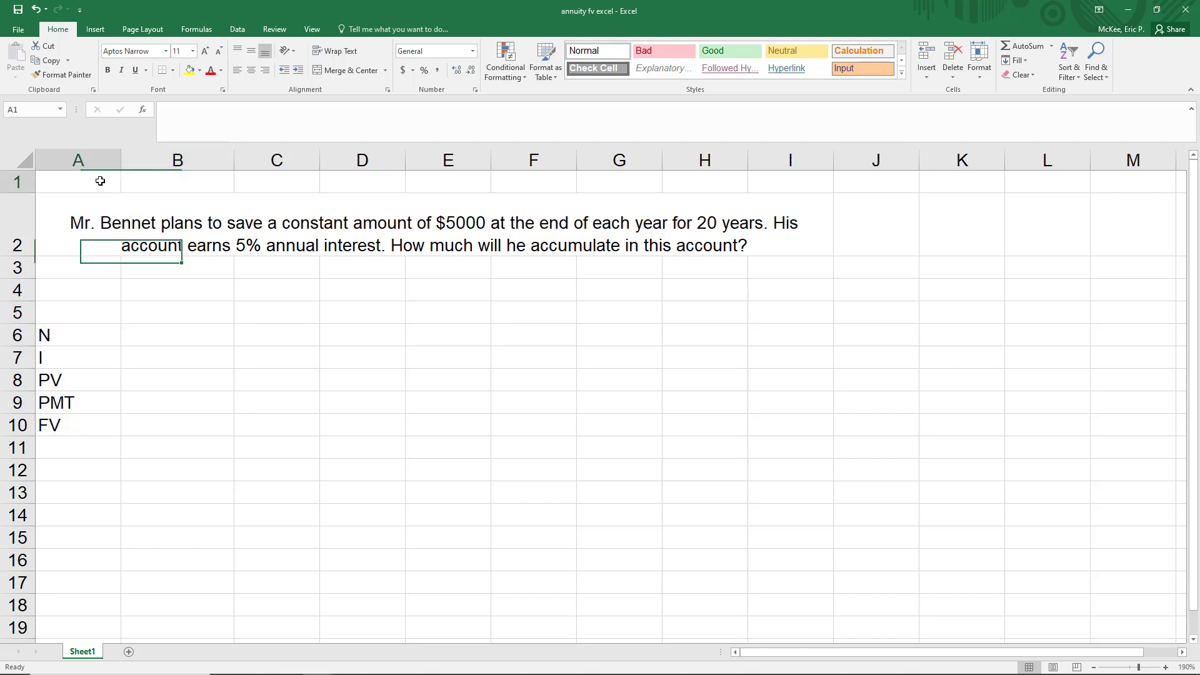
pyautogui.moveTo(100, 181); pyautogui.dragTo(267, 269)
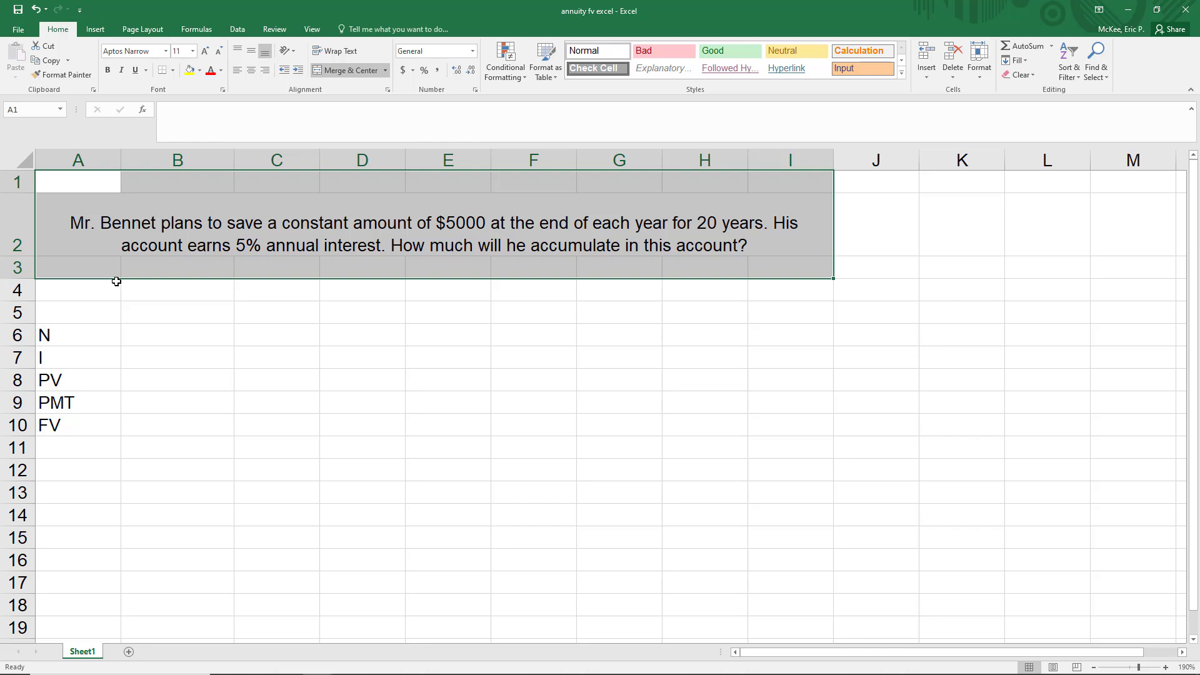
# - Enter the annuity inputs in B6:B9: 20 for N, .05 for I, 0 for PV and 5000 for PMT
pyautogui.click(168, 333)
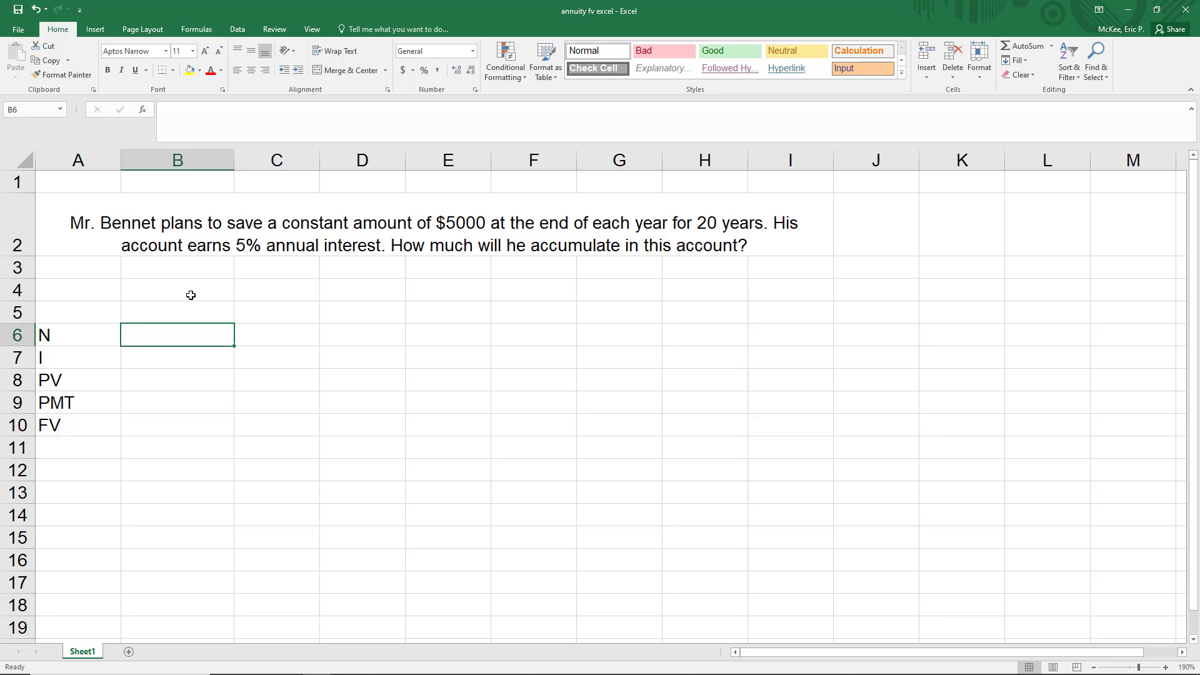
pyautogui.write('20')
pyautogui.press('Return')
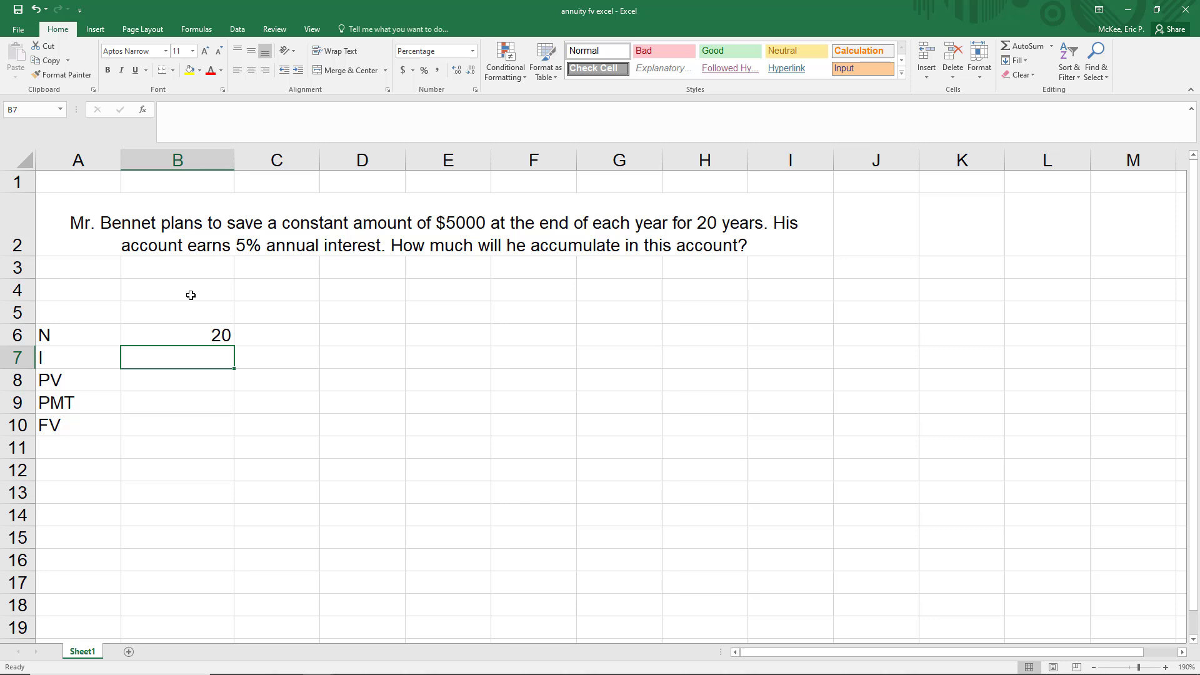
pyautogui.write('.05')
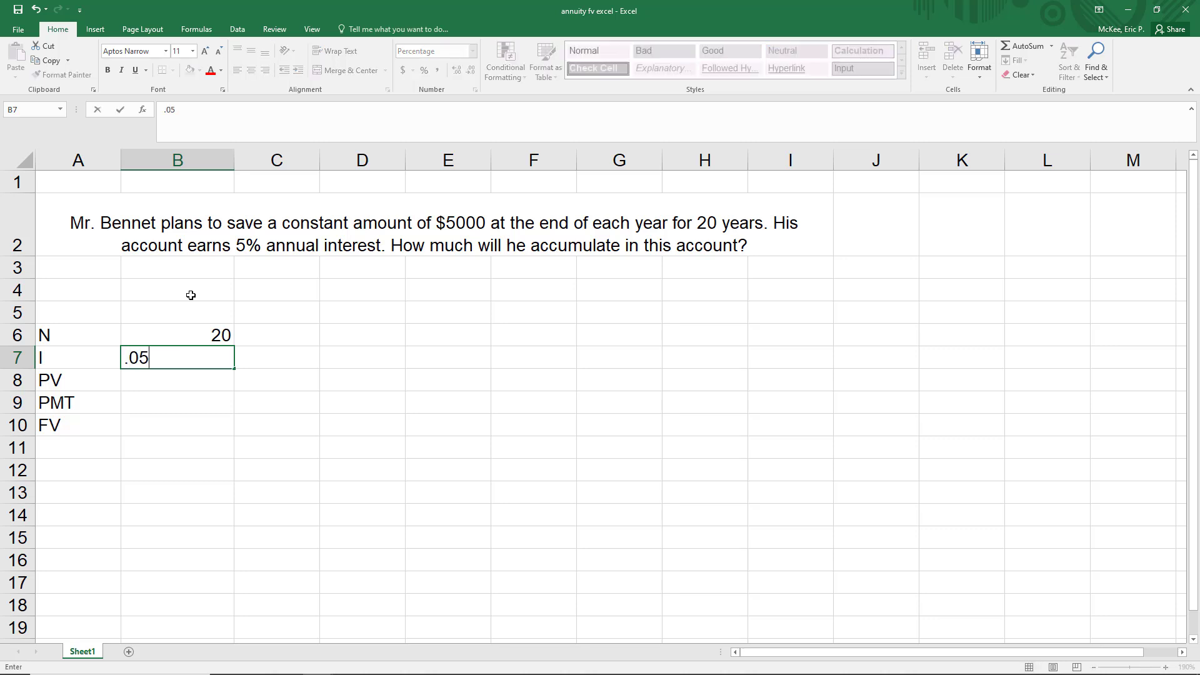
pyautogui.press('Return')
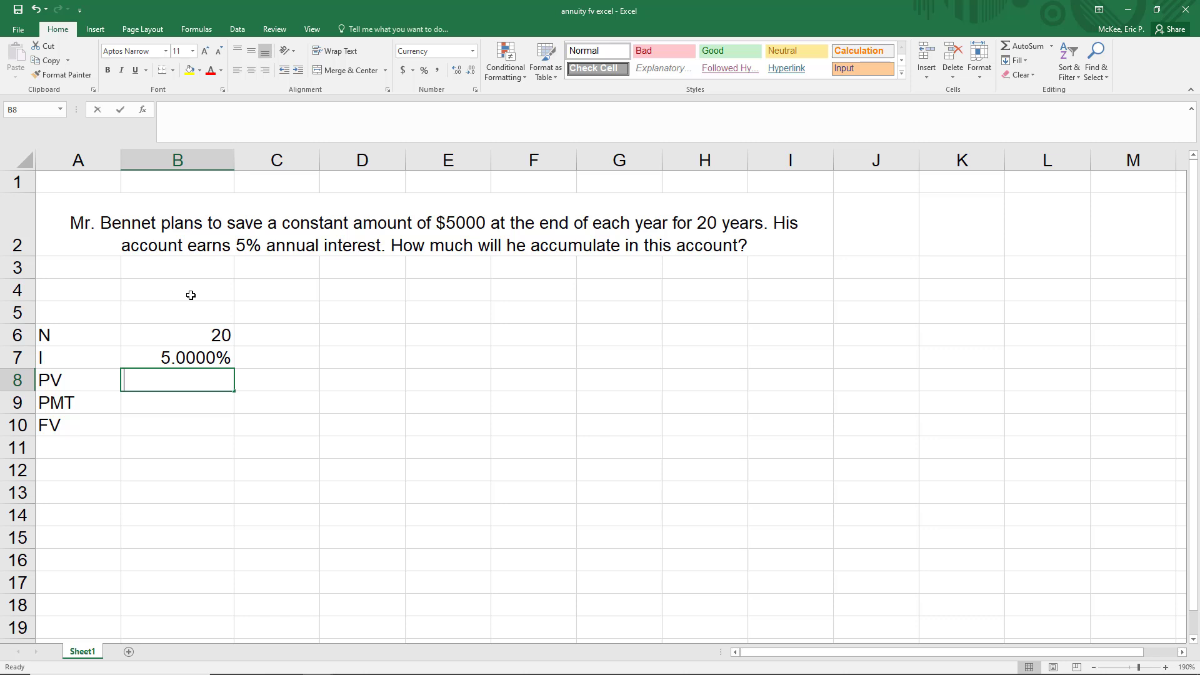
pyautogui.write('0')
pyautogui.press('Return')
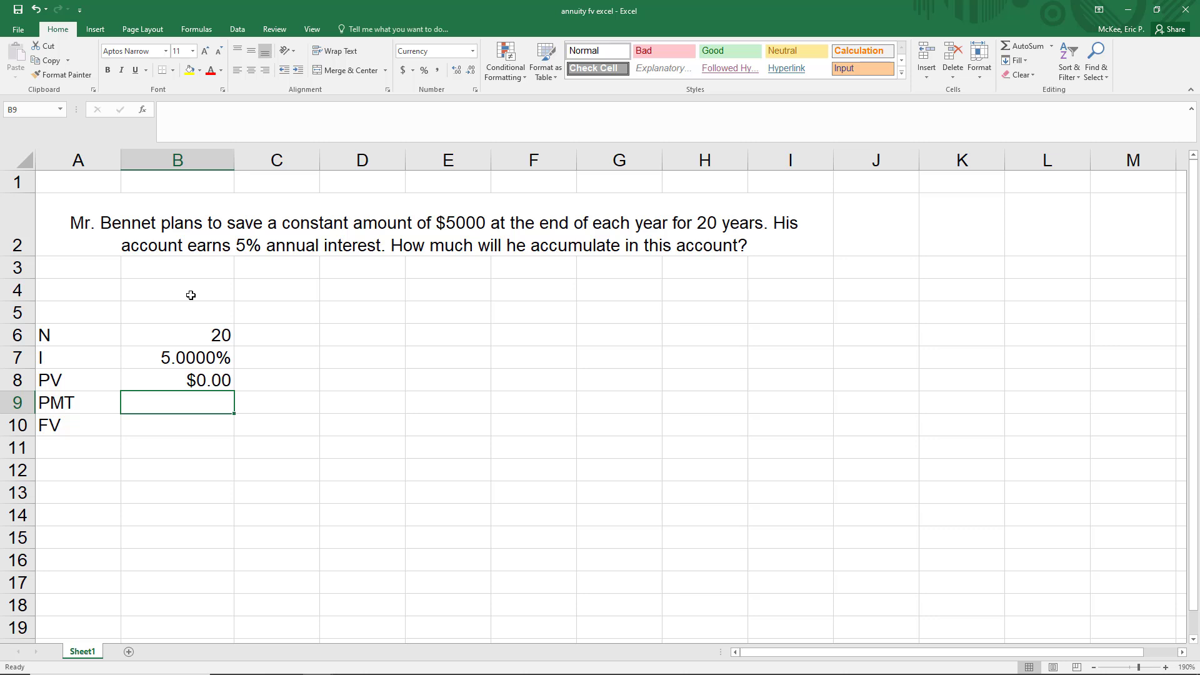
pyautogui.write('5000')
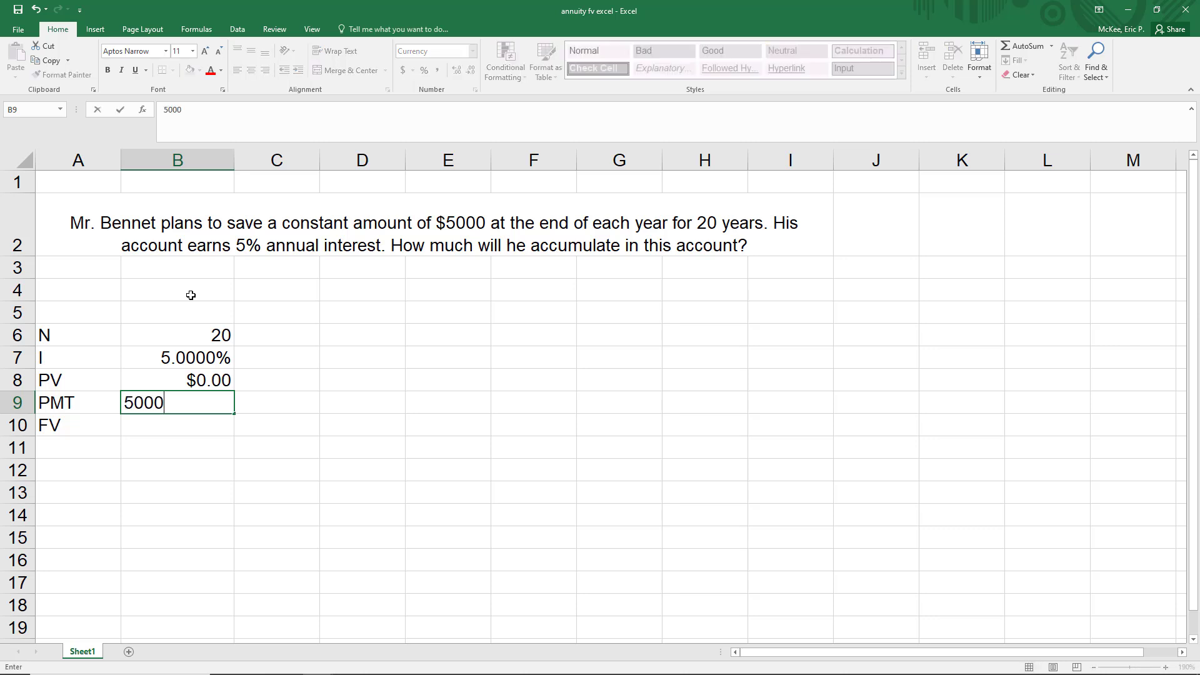
pyautogui.press('Return')
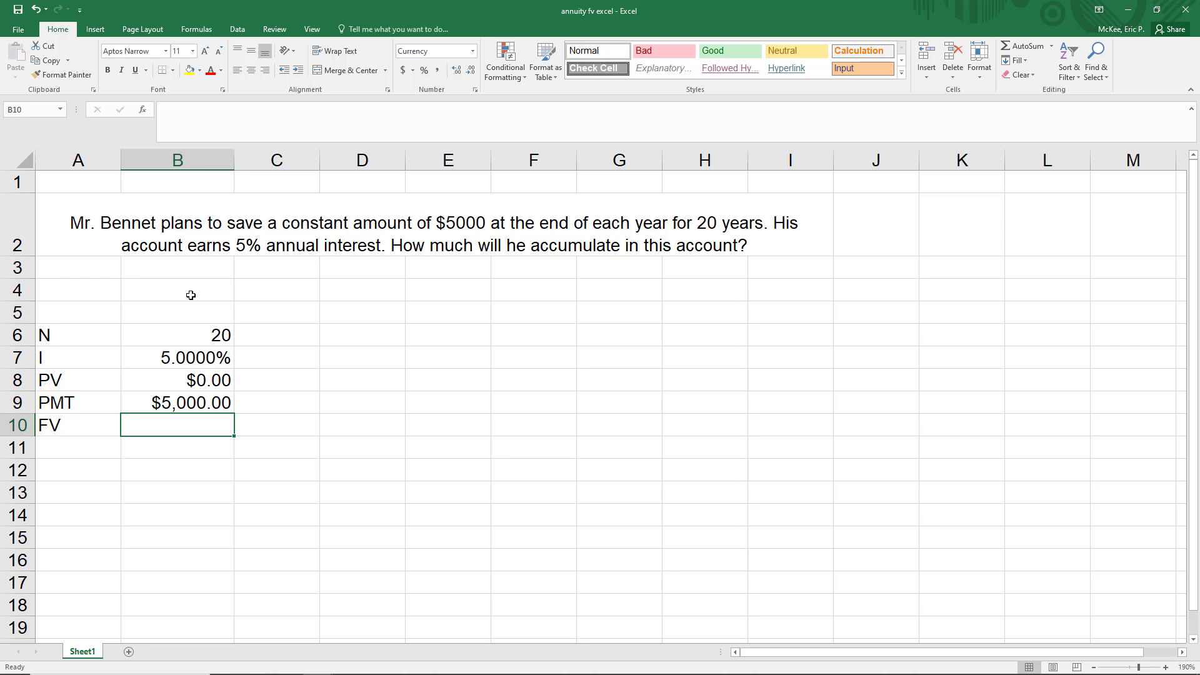
pyautogui.click(105, 374)
pyautogui.moveTo(99, 401); pyautogui.dragTo(96, 434)
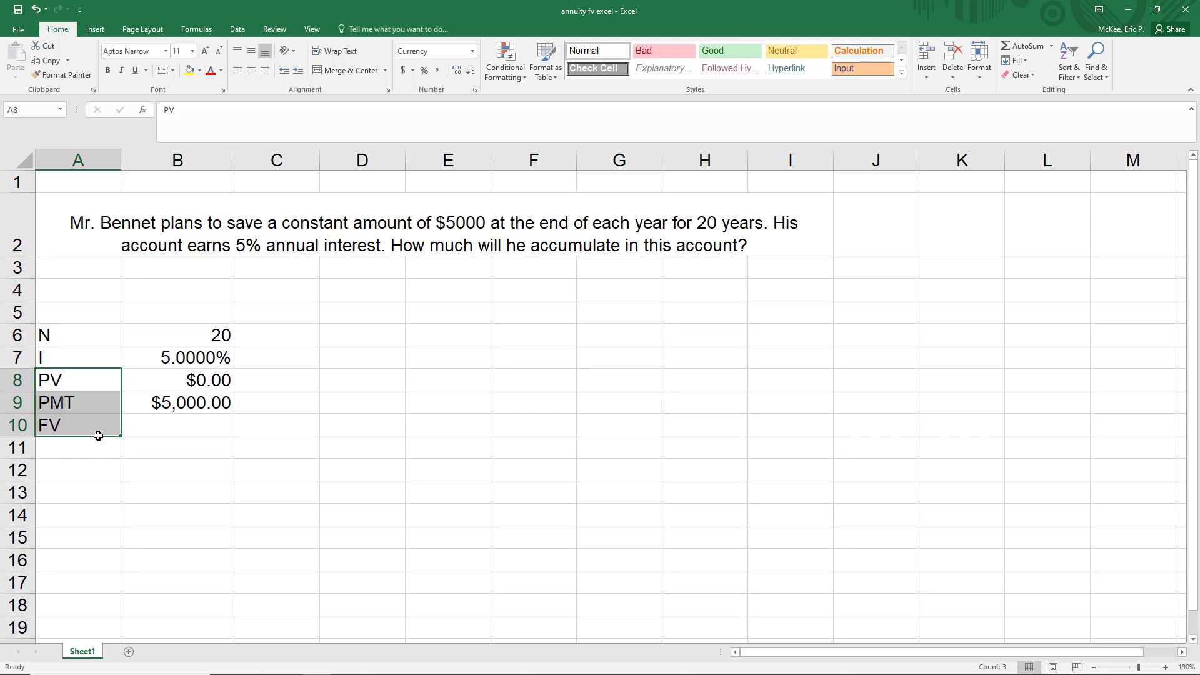
pyautogui.click(104, 423)
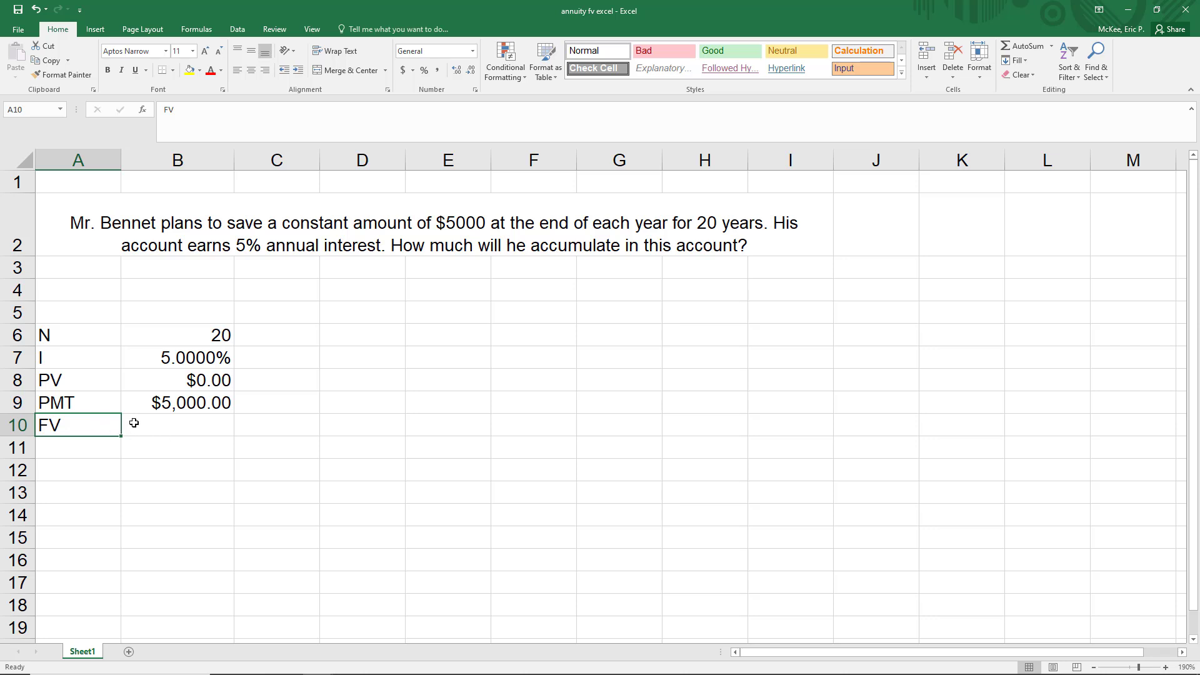
pyautogui.moveTo(107, 426); pyautogui.dragTo(79, 435)
pyautogui.moveTo(67, 381); pyautogui.dragTo(175, 381)
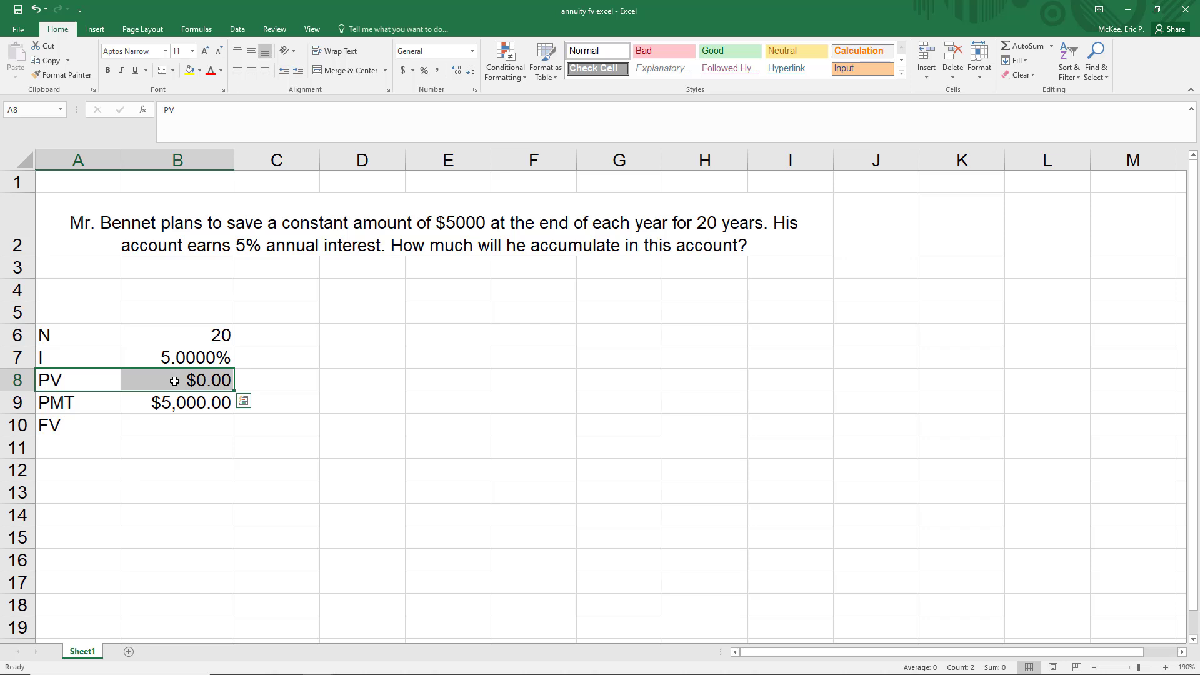
pyautogui.click(174, 381)
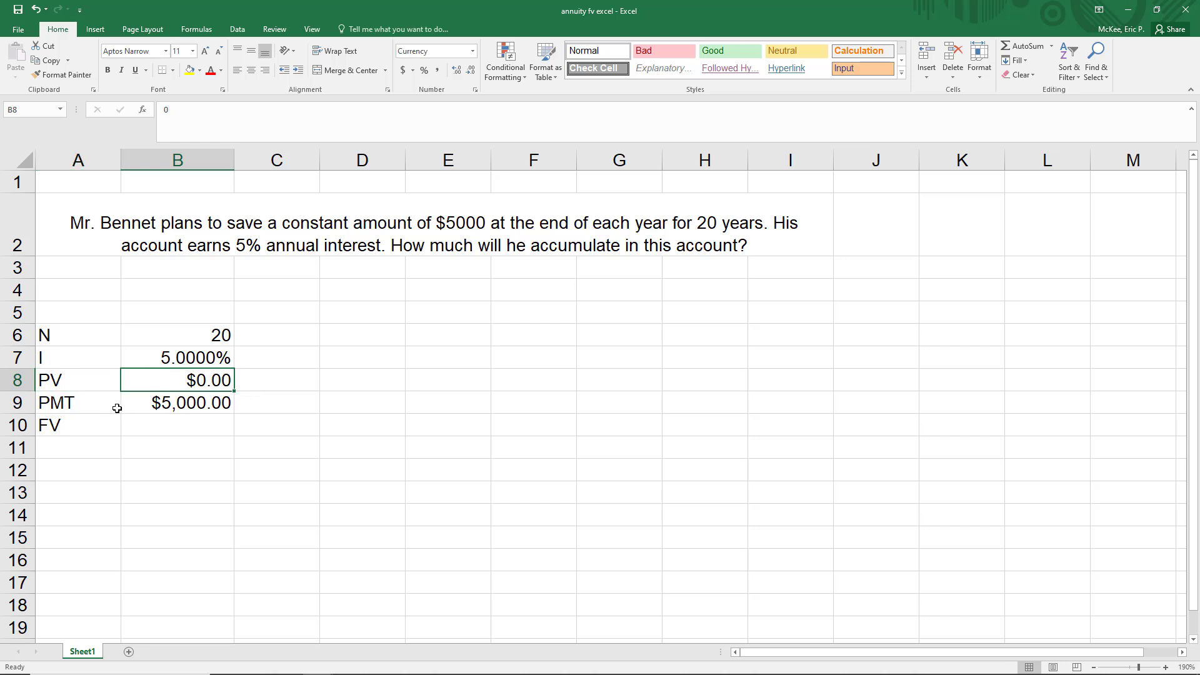
pyautogui.click(176, 408)
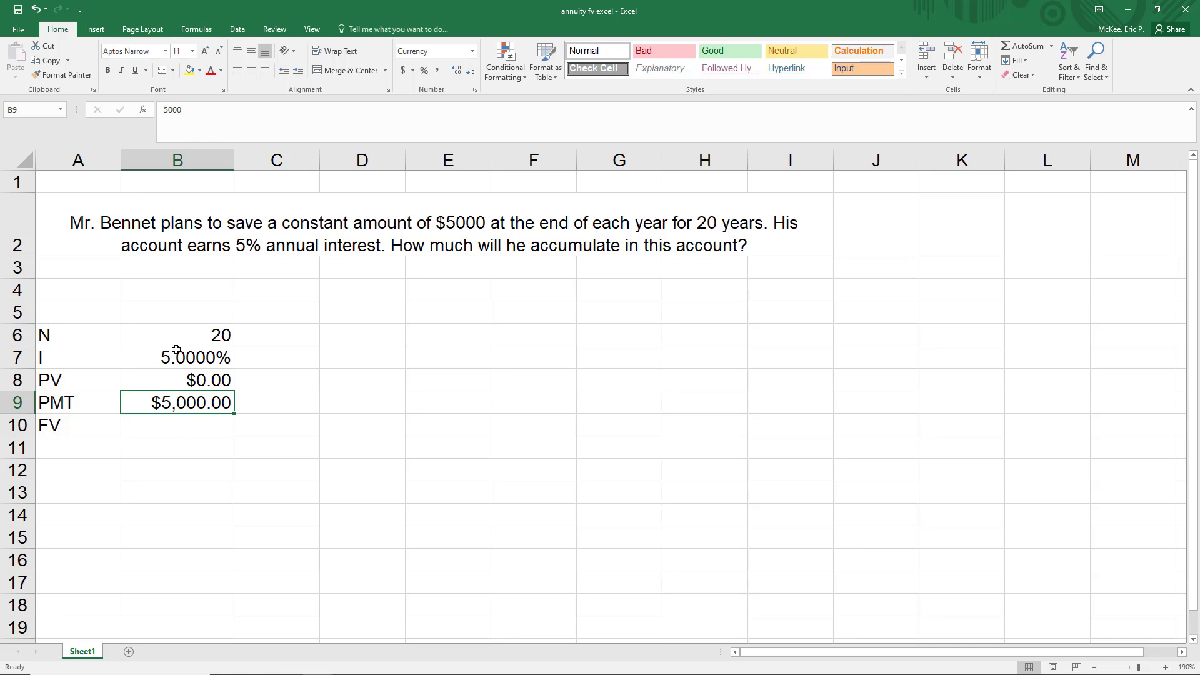
# - Calculate the future value in B10 with the formula =fv(.05,20,5000,0)
pyautogui.click(189, 428)
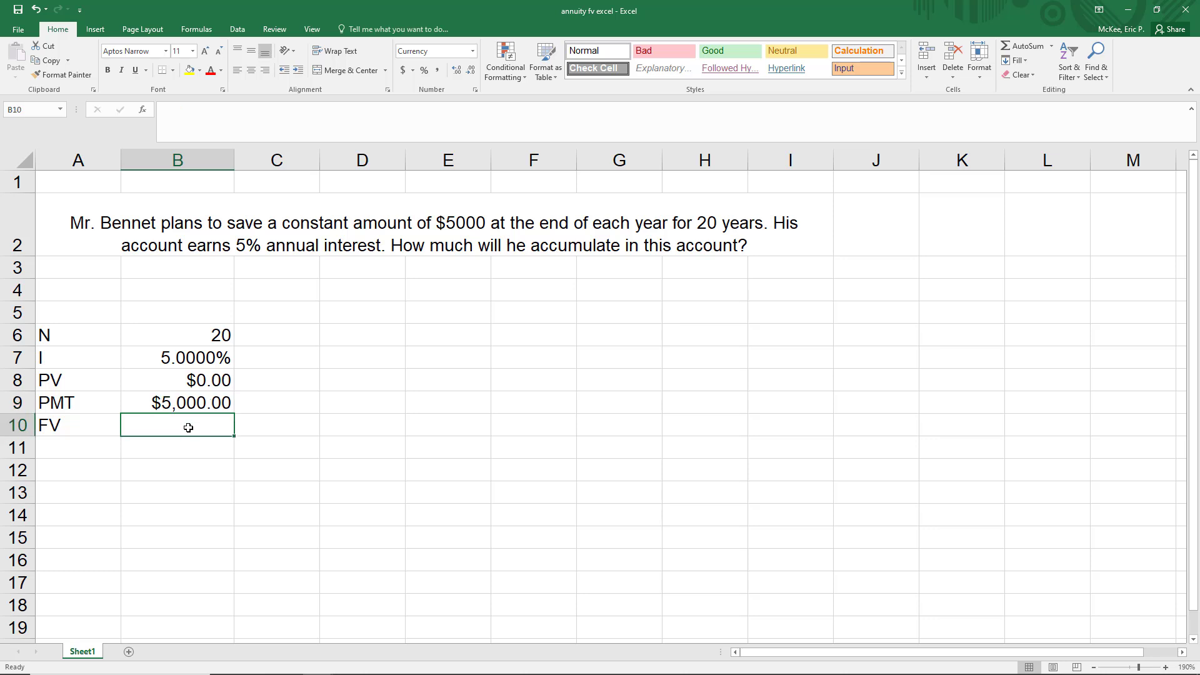
pyautogui.write('=fv')
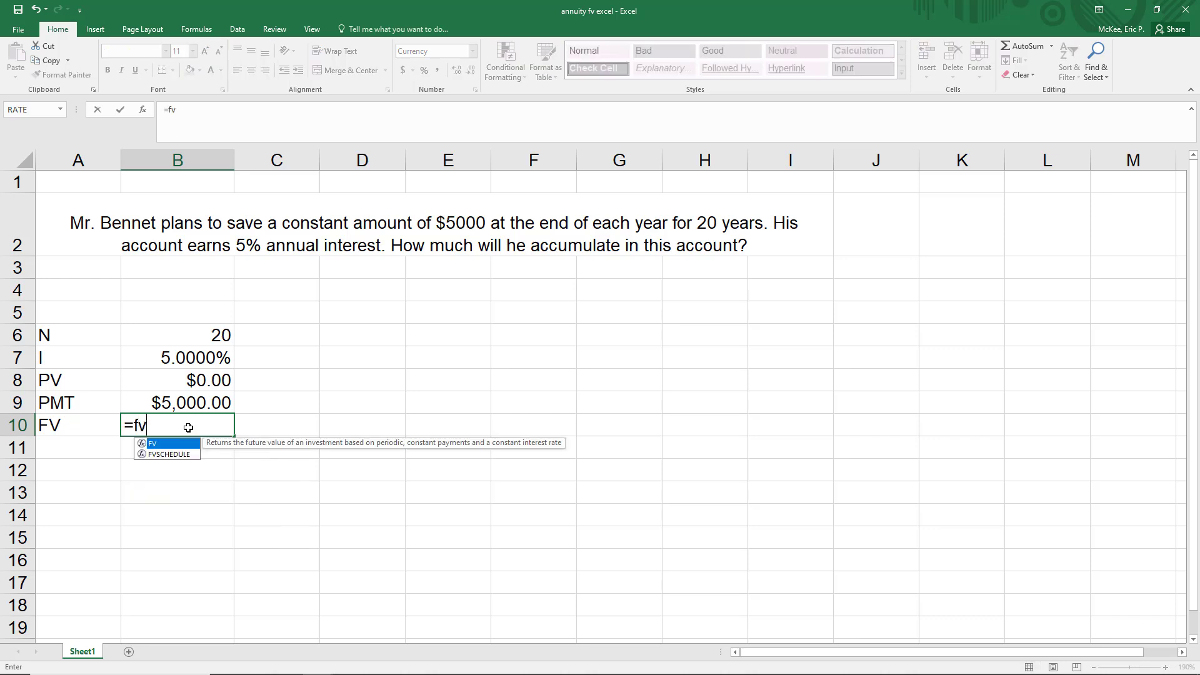
pyautogui.write('(')
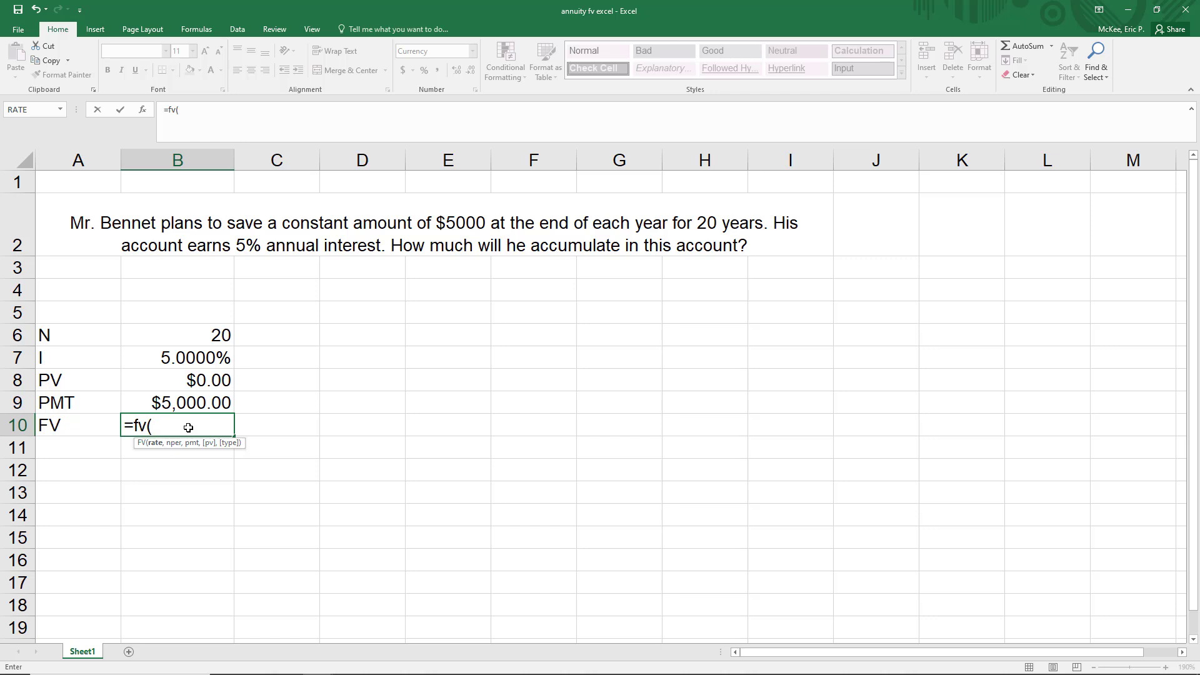
pyautogui.write('.05,20,')
pyautogui.write('50')
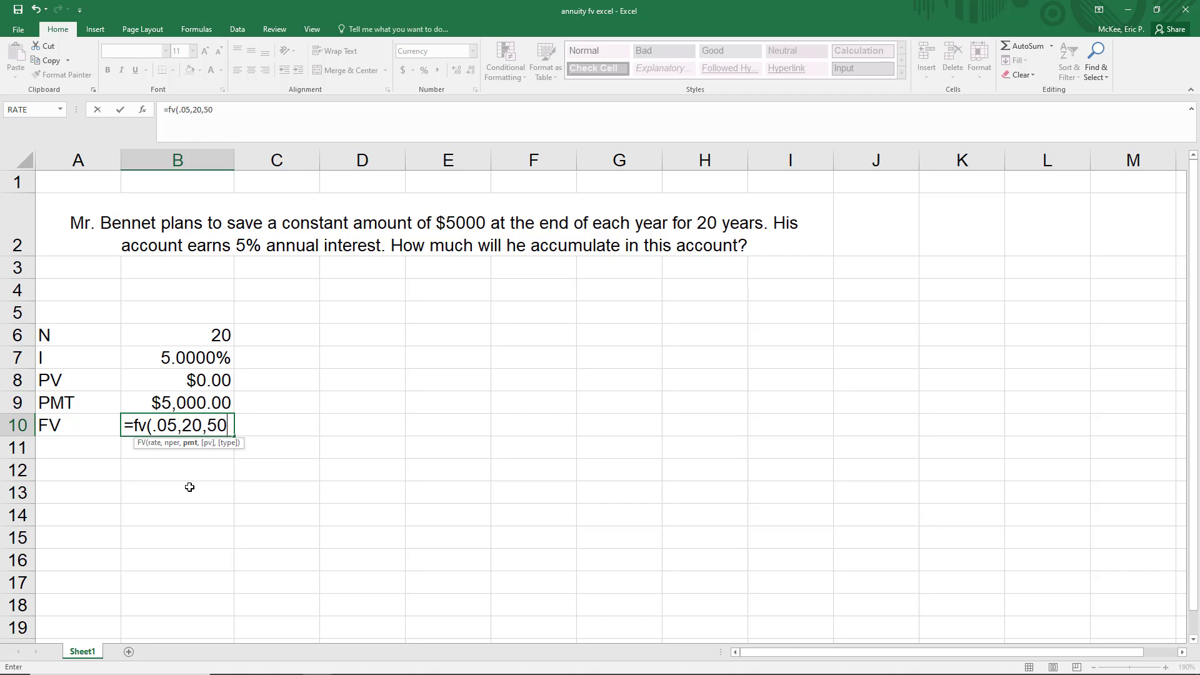
pyautogui.write('00,')
pyautogui.write('0')
pyautogui.write(')')
pyautogui.press('Return')
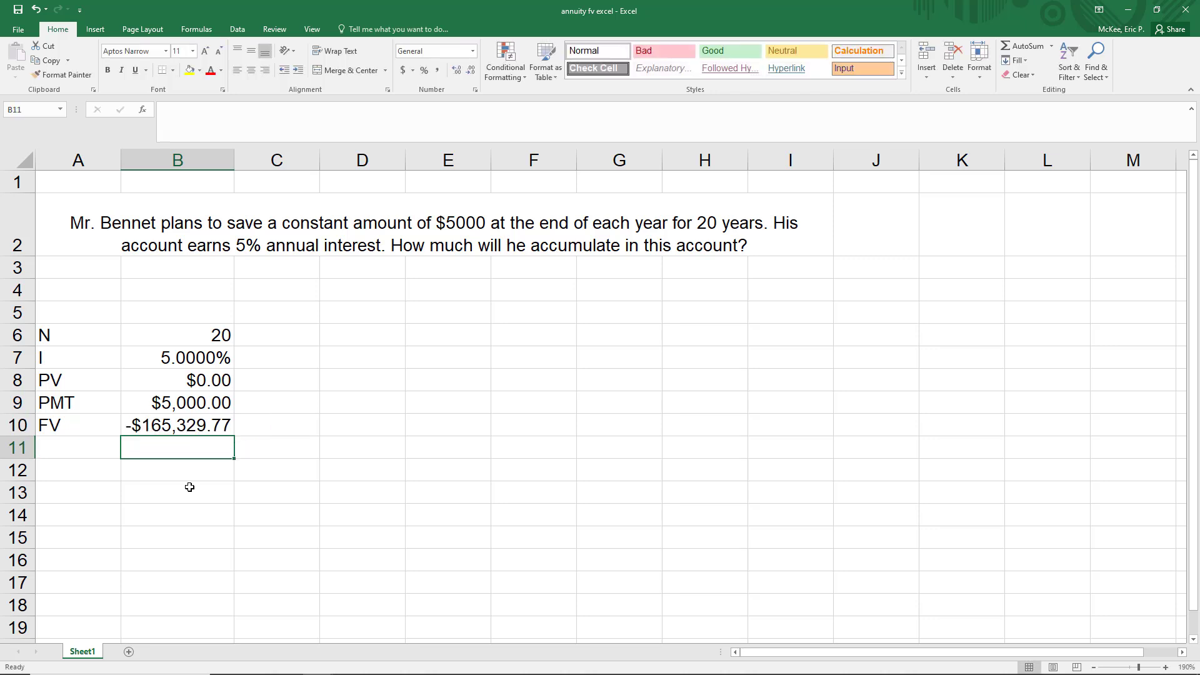
pyautogui.press('Up')
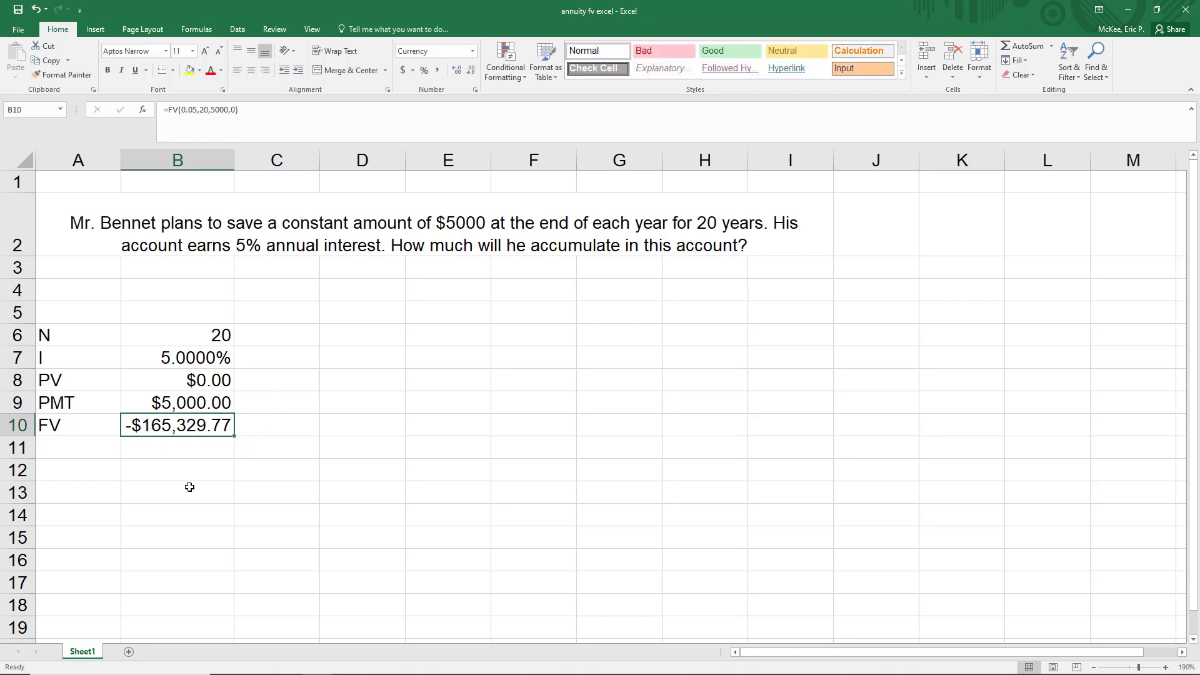
pyautogui.press('Down')
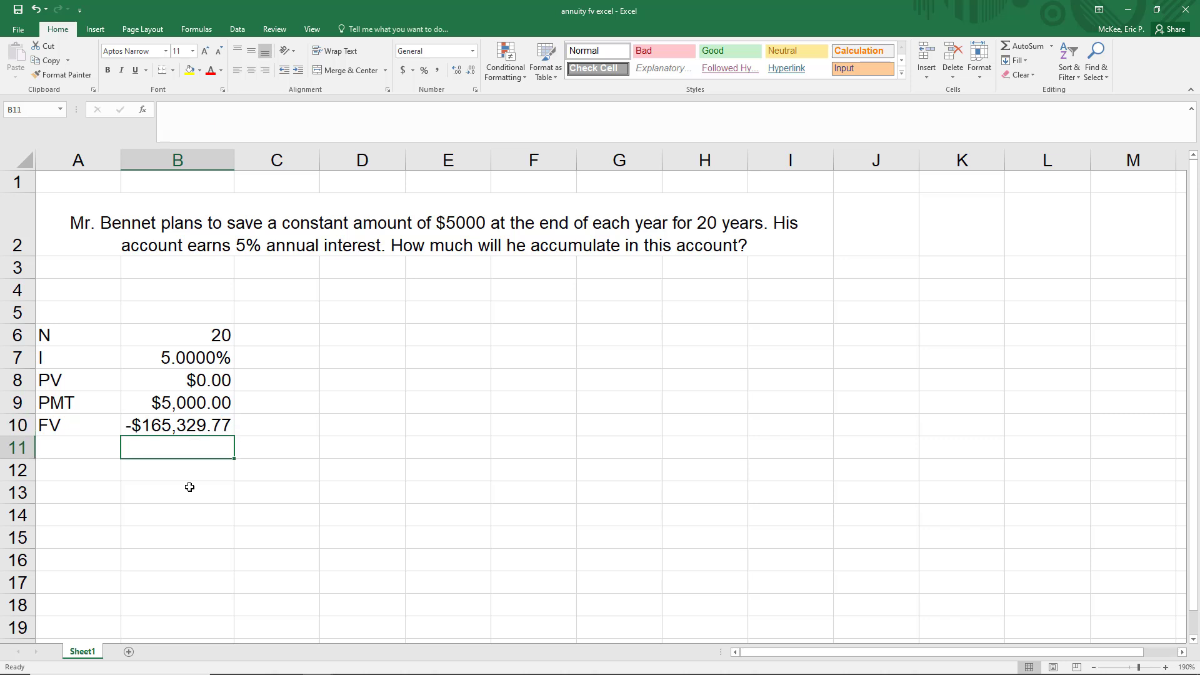
pyautogui.press('Right')
pyautogui.press('Up')
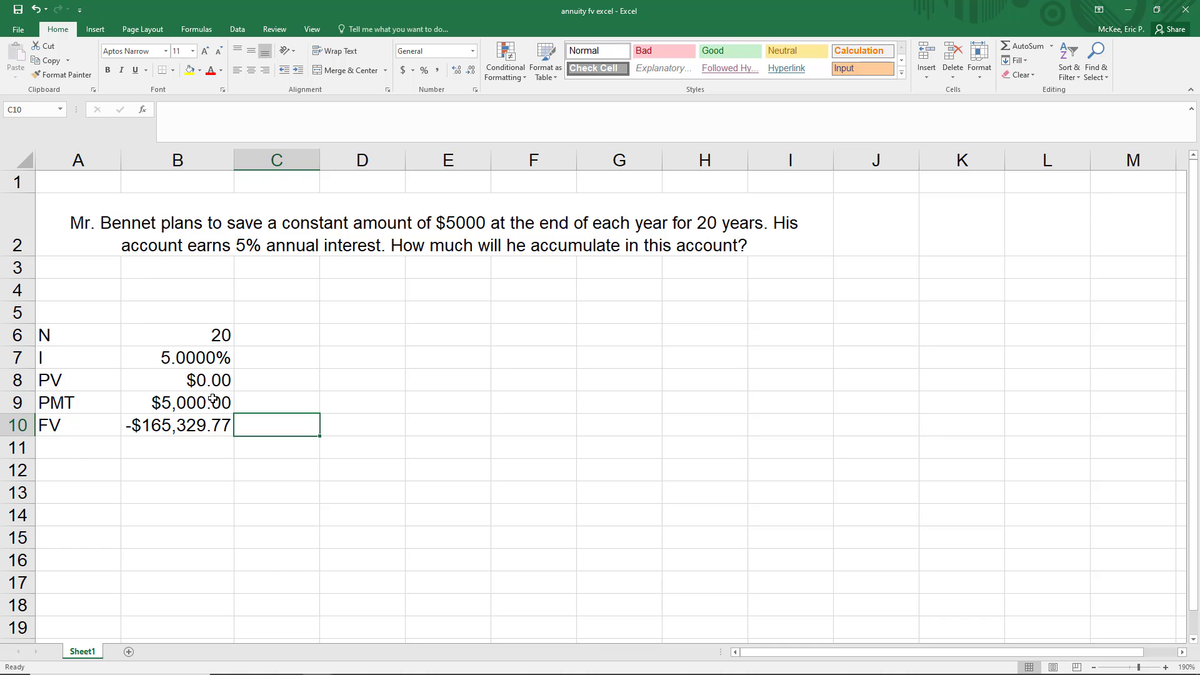
pyautogui.moveTo(202, 404); pyautogui.dragTo(228, 424)
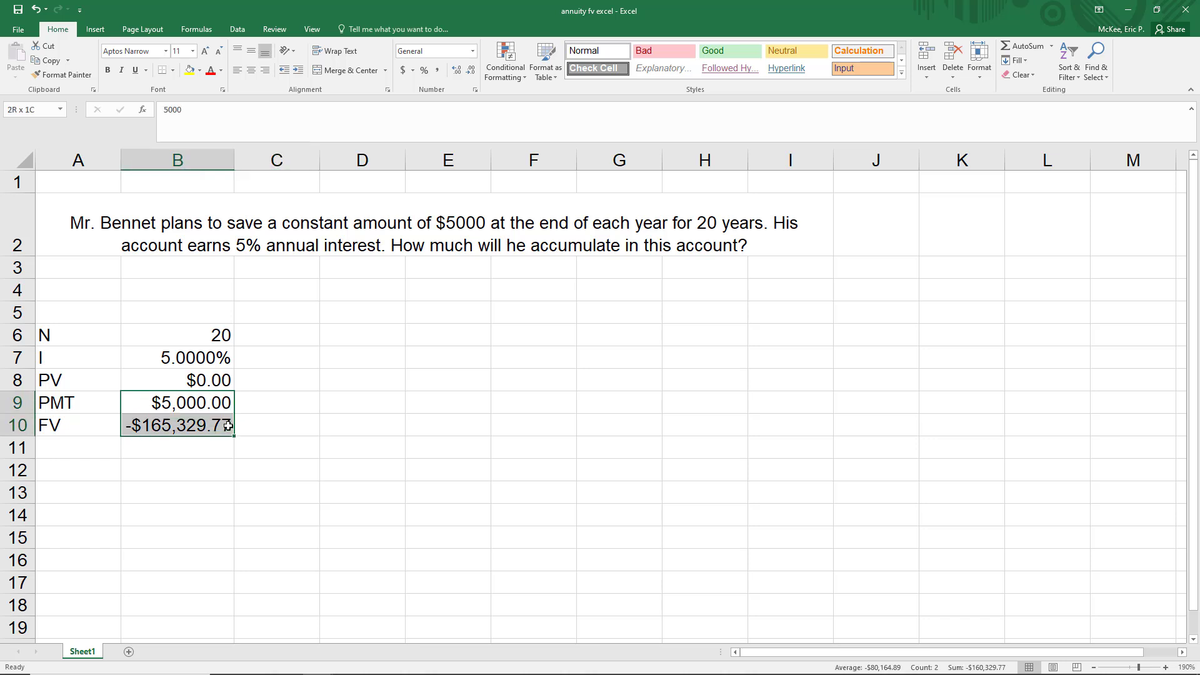
pyautogui.click(159, 447)
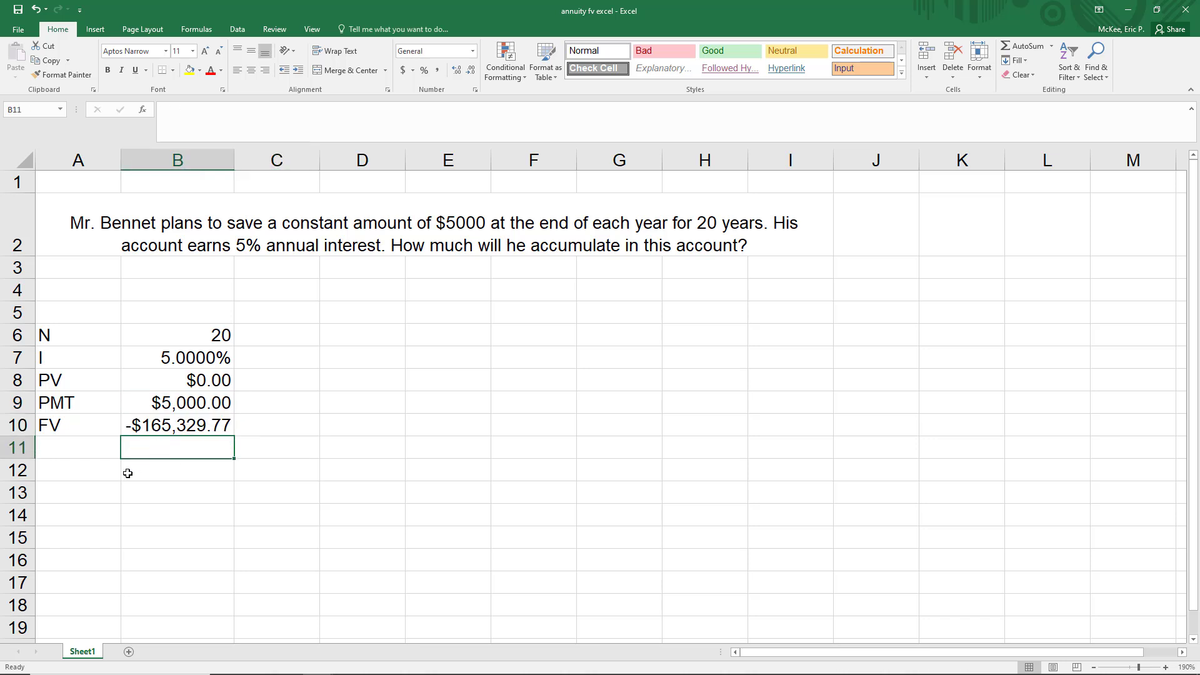
# - Make the payment argument of the FV formula in B10 negative, so it reads =FV(0.05,20,-5000,0)
pyautogui.click(167, 422)
pyautogui.click(213, 109)
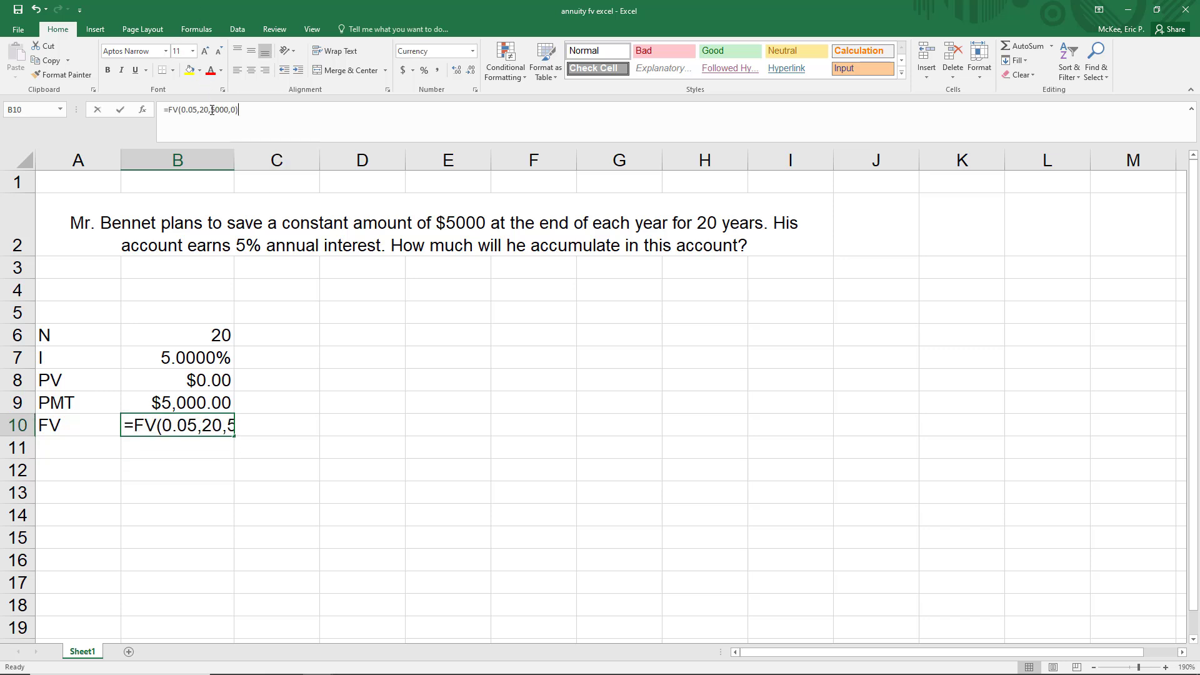
pyautogui.write('-')
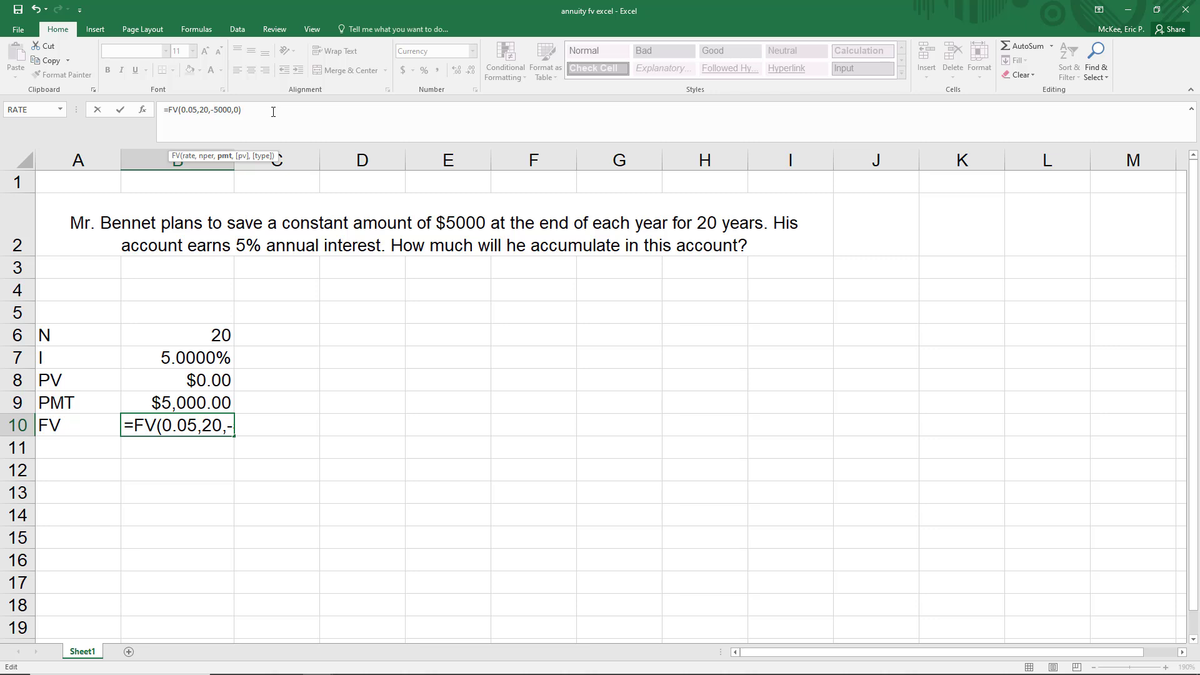
pyautogui.press('Return')
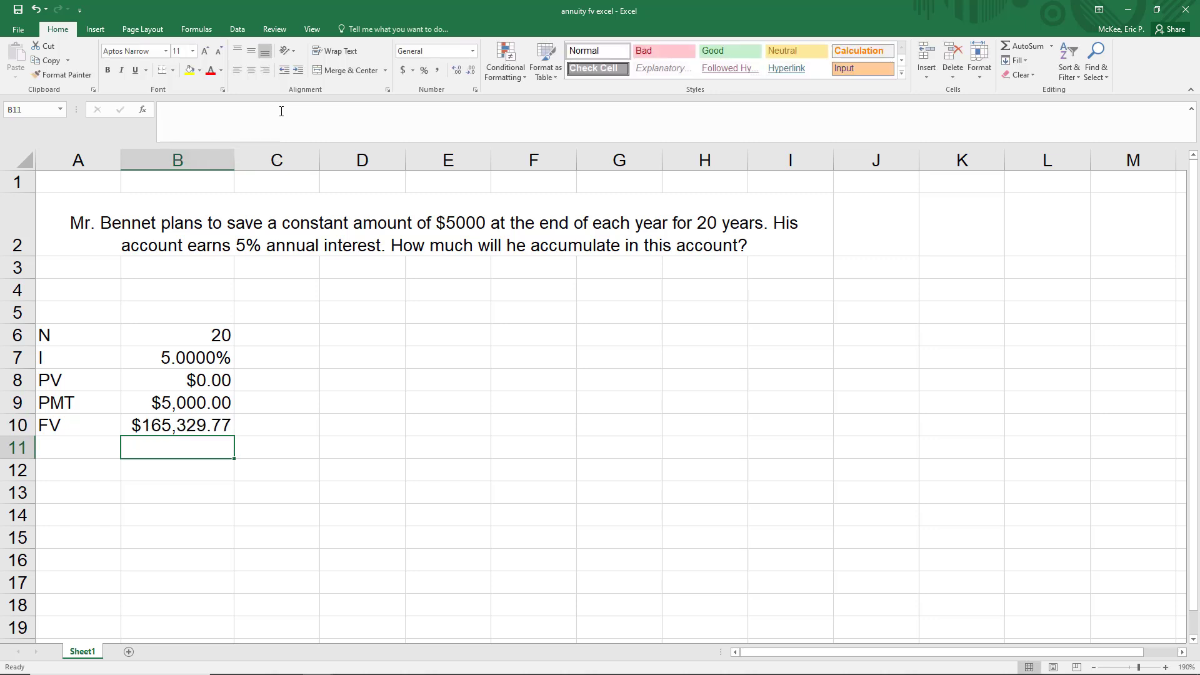
# - Clear all the hard-coded arguments from the FV formula in B10, keeping the function name and parentheses
pyautogui.click(197, 430)
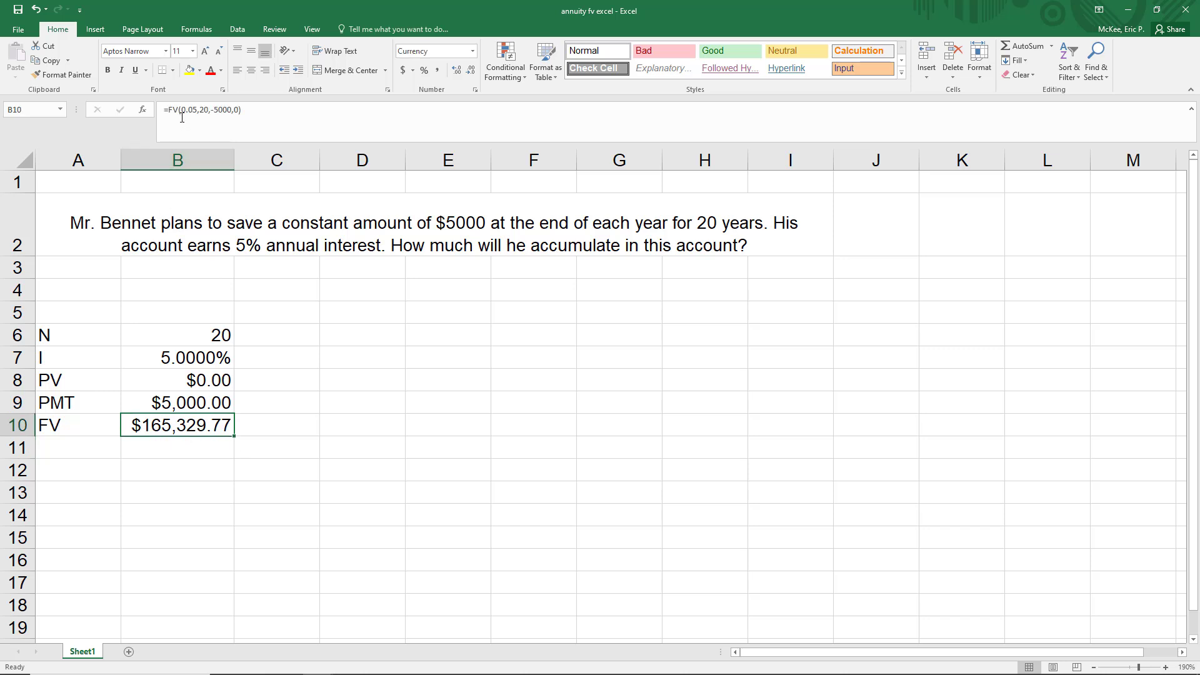
pyautogui.moveTo(183, 110); pyautogui.dragTo(241, 110)
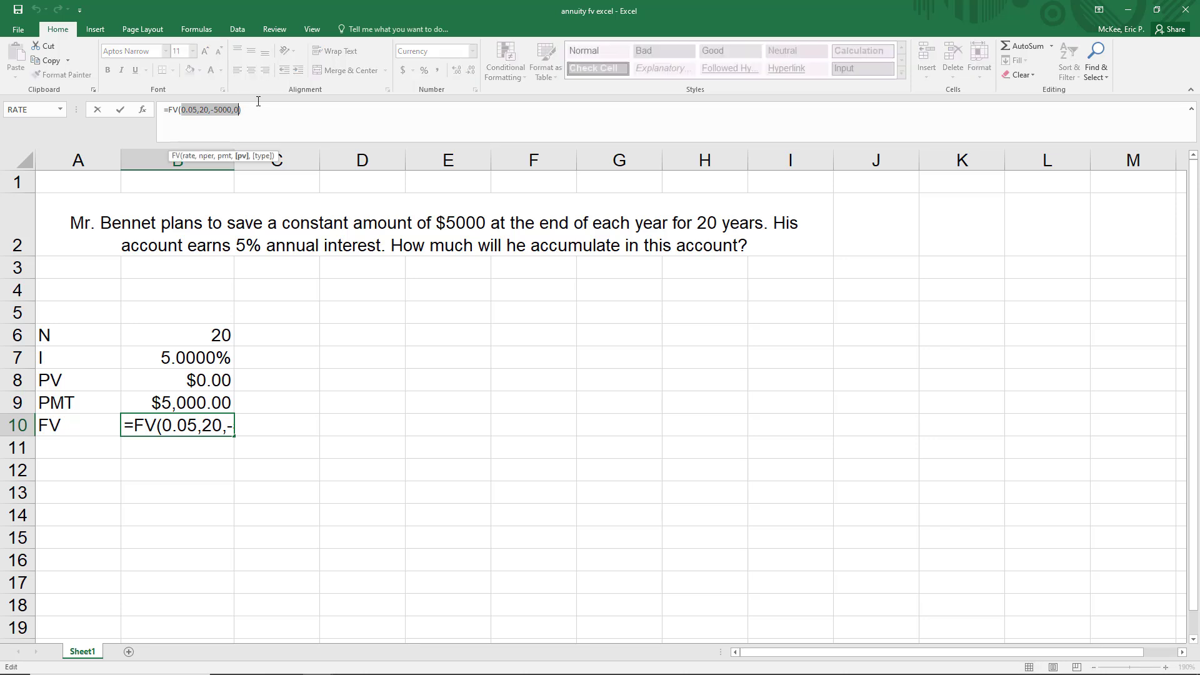
pyautogui.press('Delete')
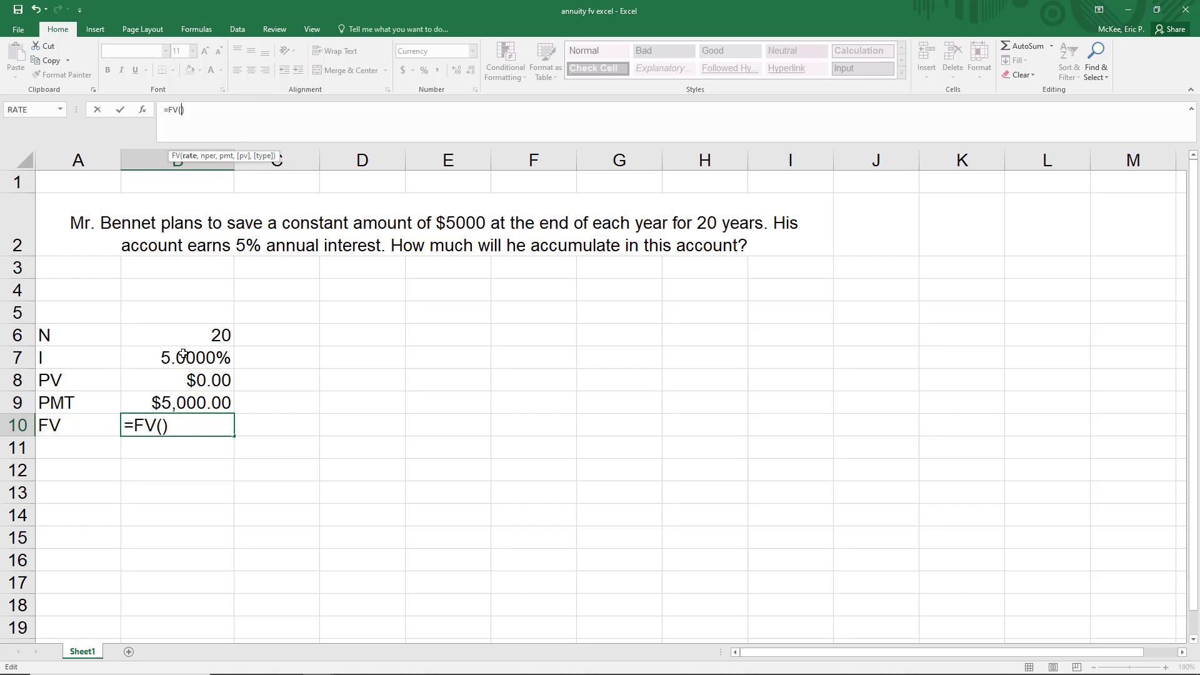
# - Fill the empty FV function in B10 with cell references for rate, periods, payment and present value: =FV(B7,B6,B9,B8)
pyautogui.write('b7')
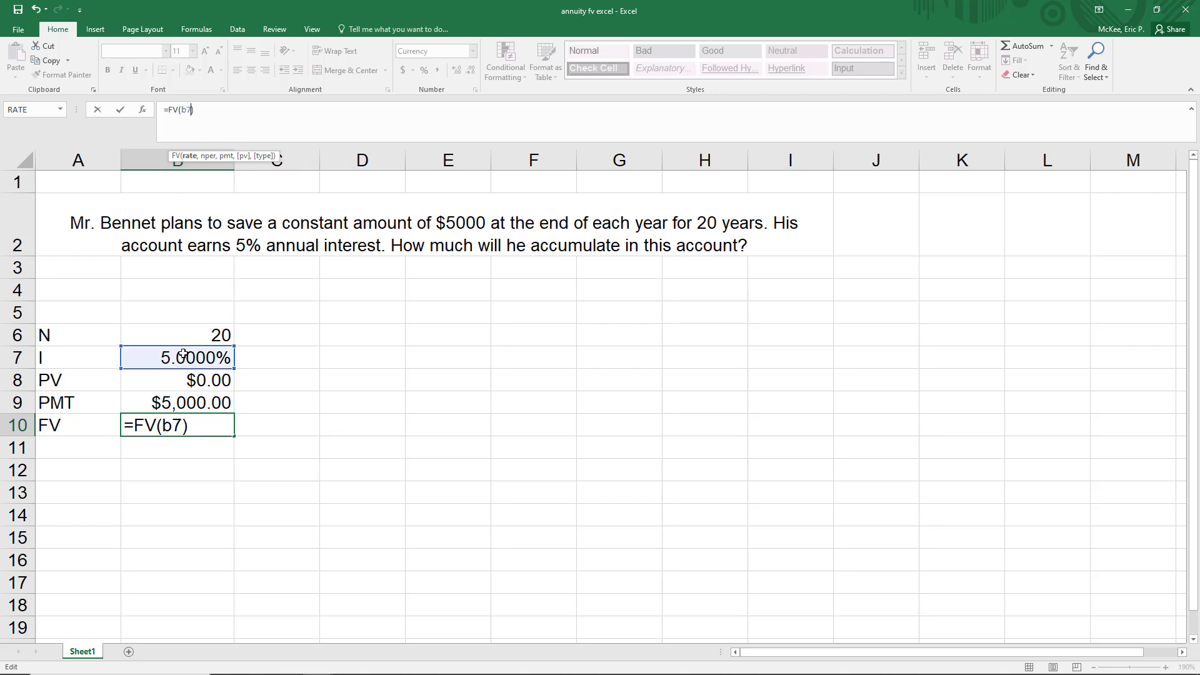
pyautogui.write(',')
pyautogui.click(180, 113)
pyautogui.click(173, 334)
pyautogui.write(',')
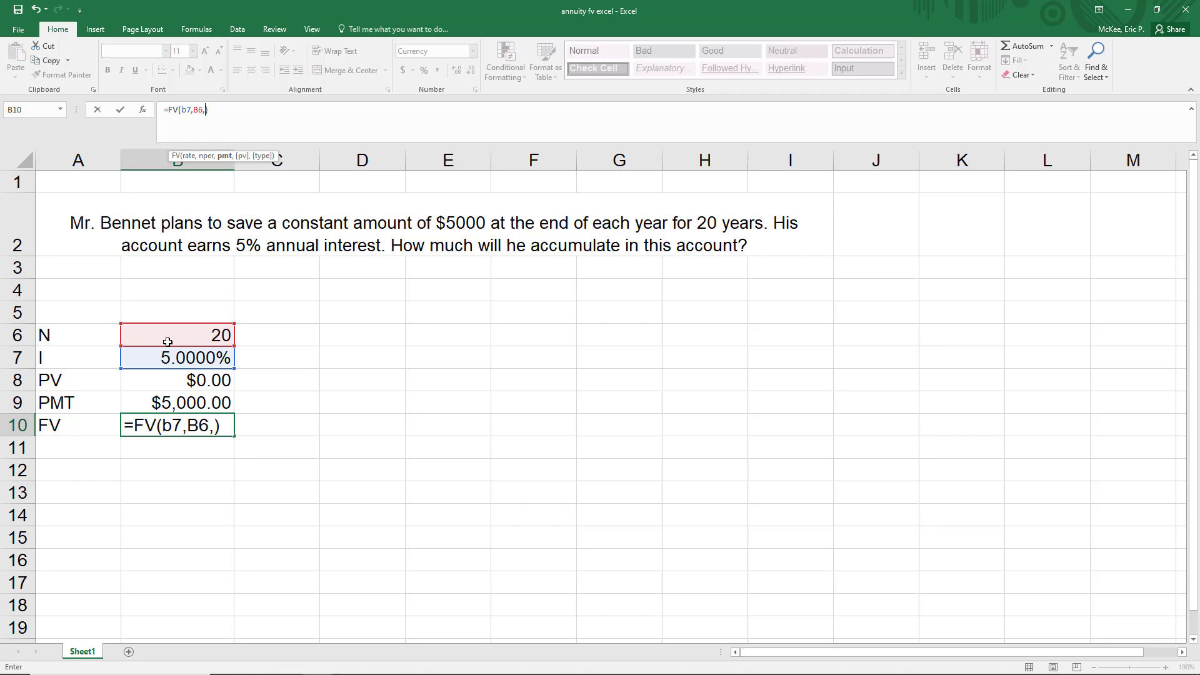
pyautogui.click(174, 403)
pyautogui.write(',')
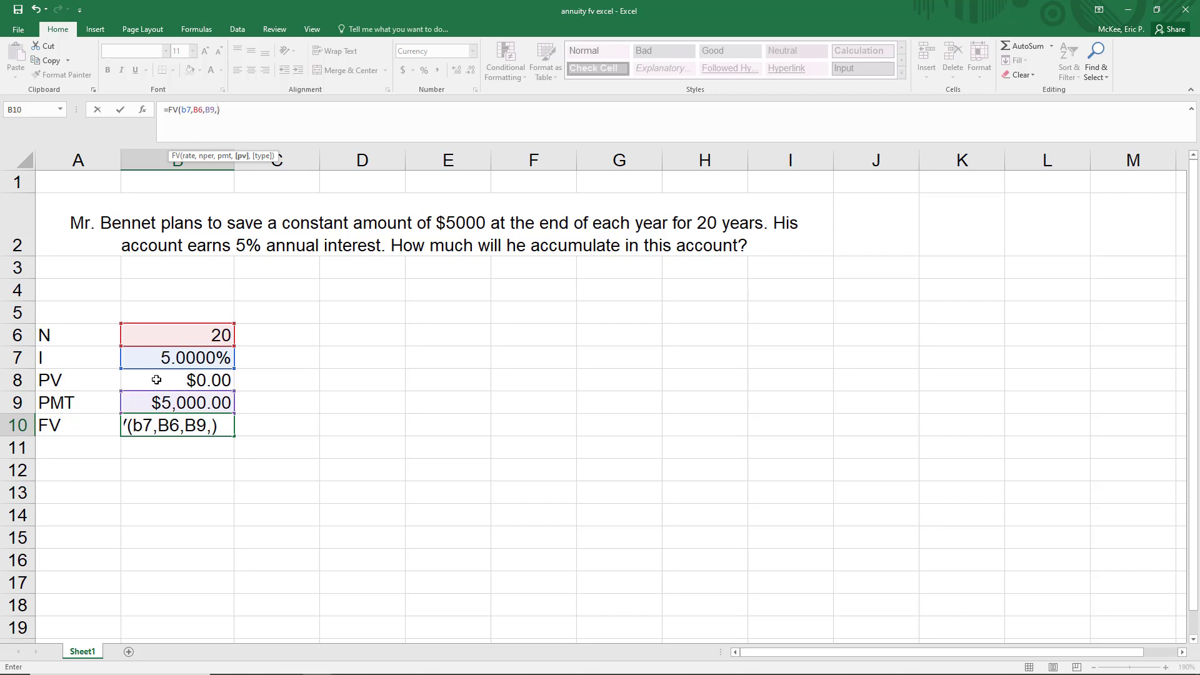
pyautogui.click(175, 381)
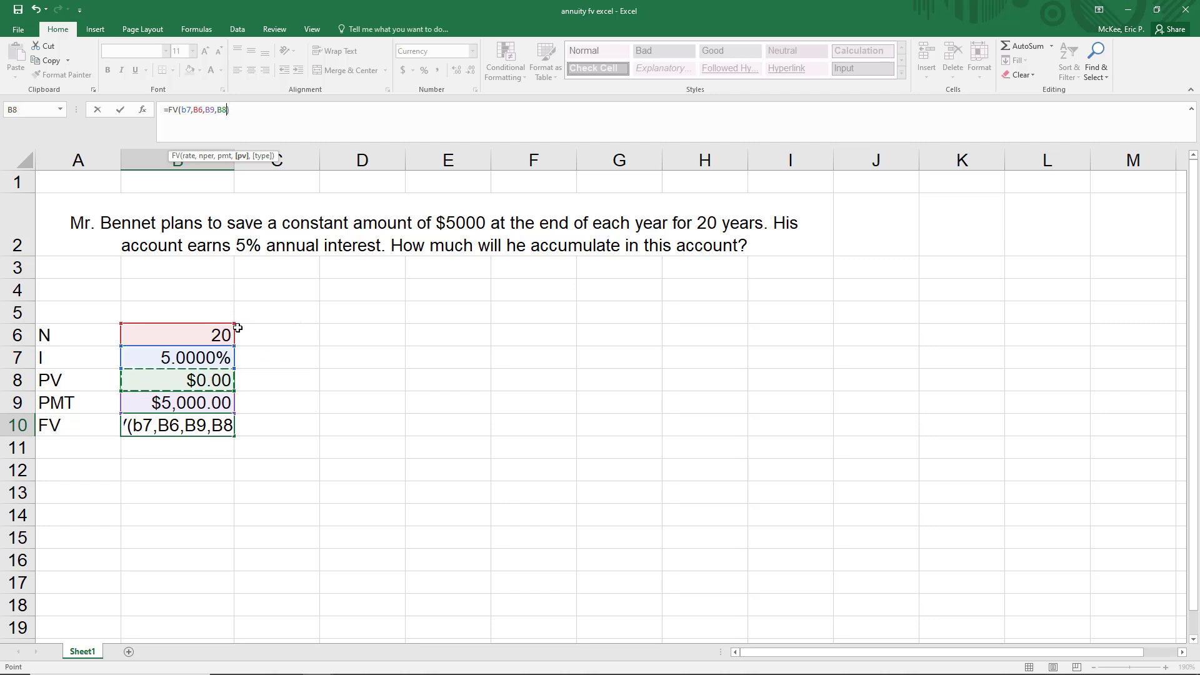
pyautogui.write(')')
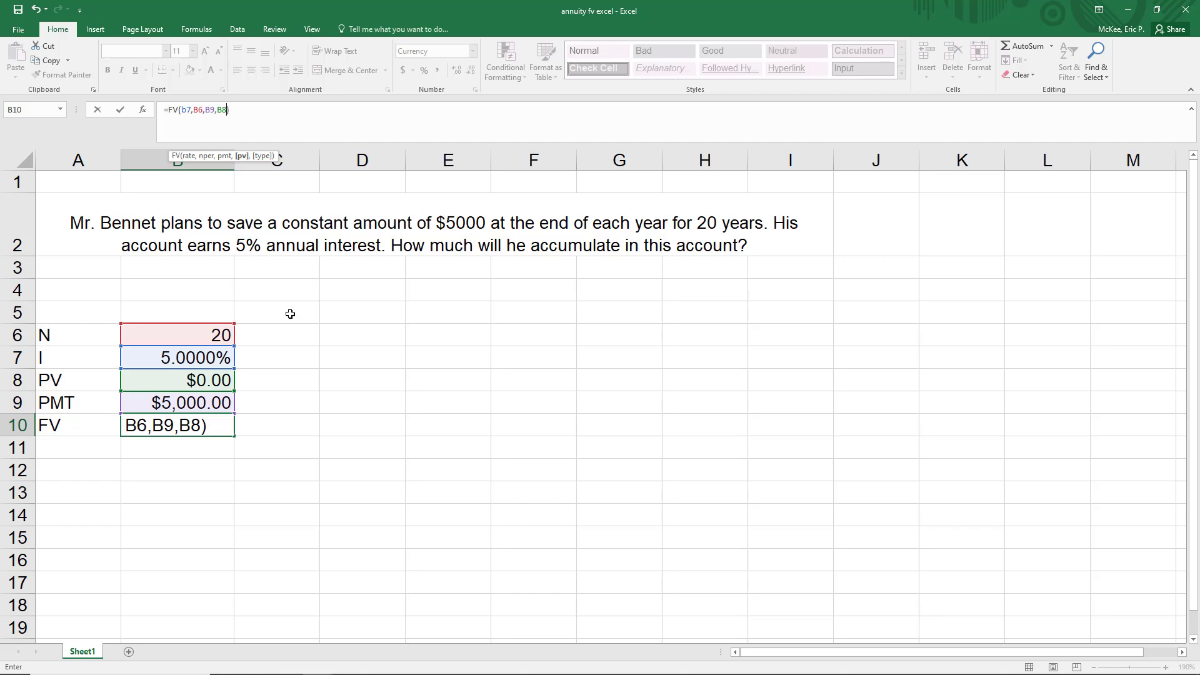
pyautogui.press('Return')
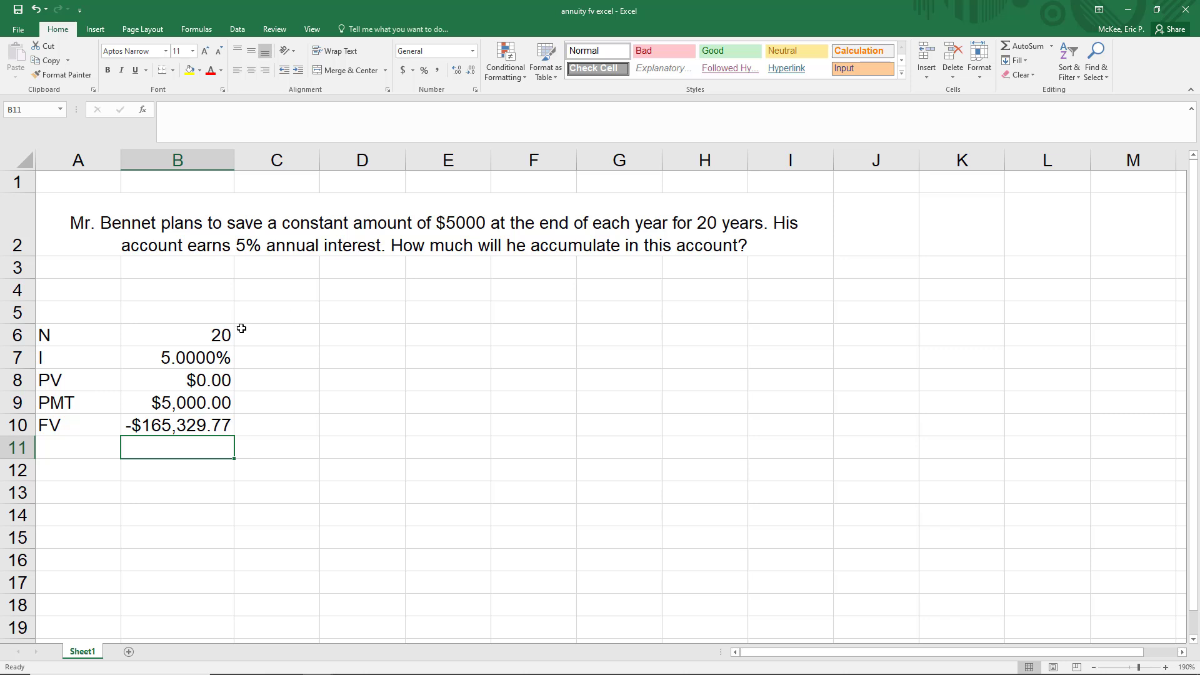
pyautogui.moveTo(205, 341); pyautogui.dragTo(200, 404)
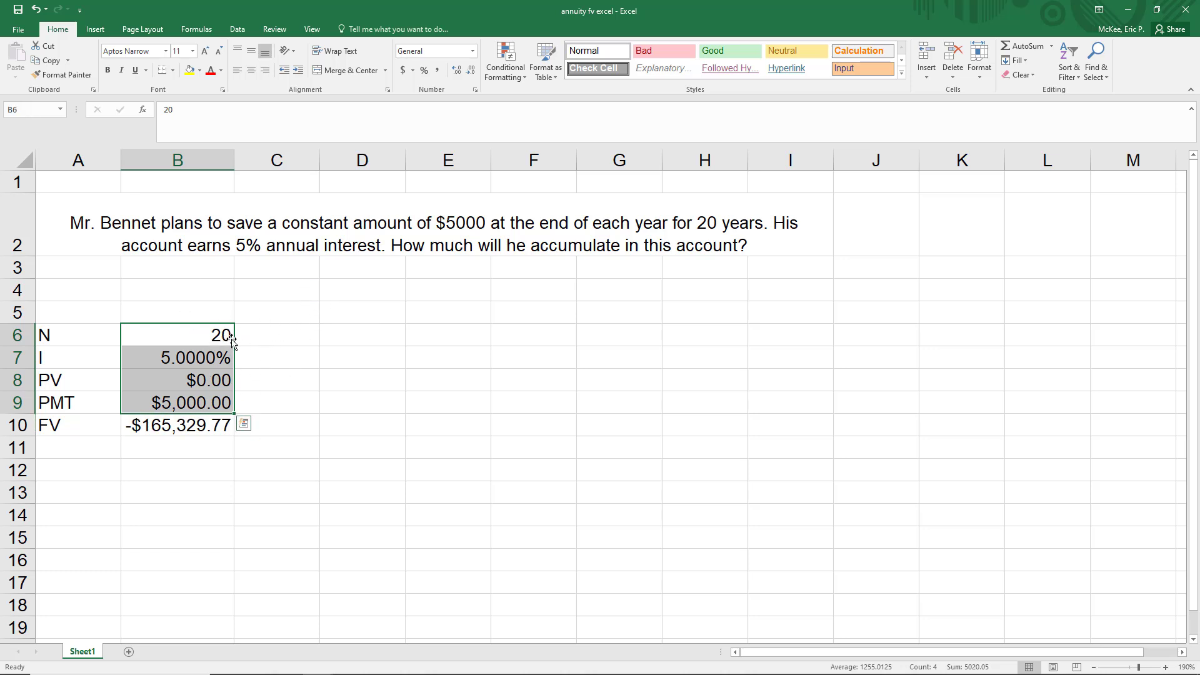
pyautogui.click(199, 430)
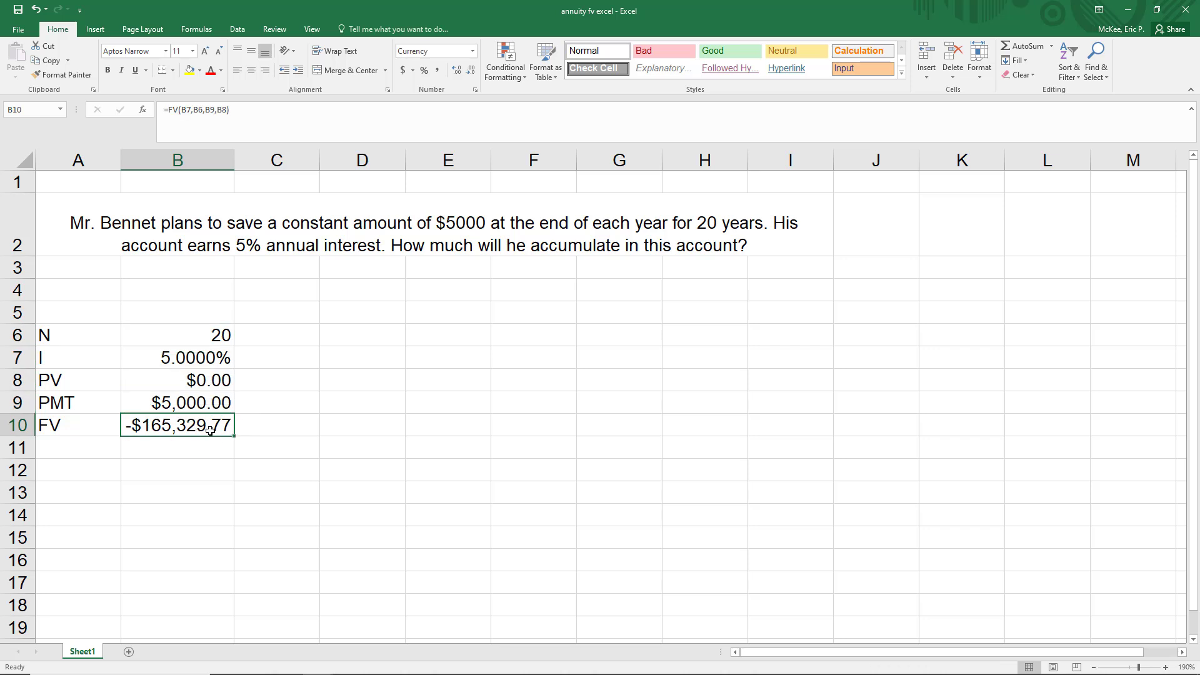
pyautogui.moveTo(175, 335)
pyautogui.mouseDown()
pyautogui.moveTo(183, 403)
pyautogui.moveTo(193, 360)
pyautogui.moveTo(187, 403)
pyautogui.moveTo(178, 337)
pyautogui.mouseUp()
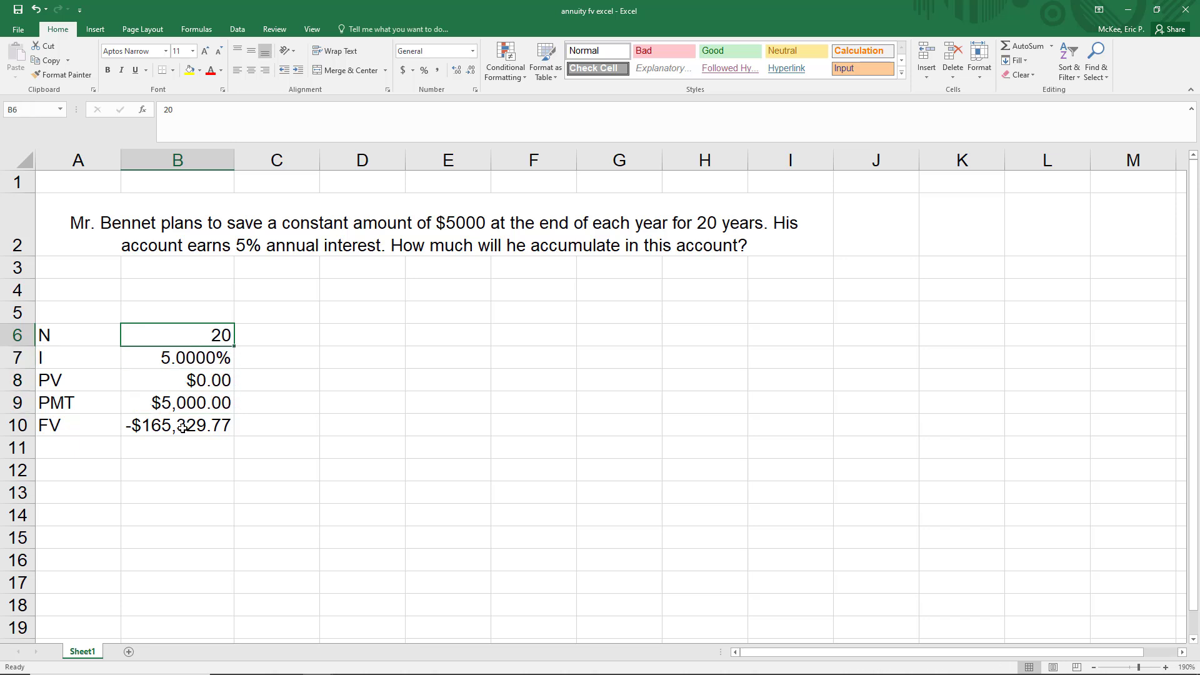
pyautogui.click(182, 427)
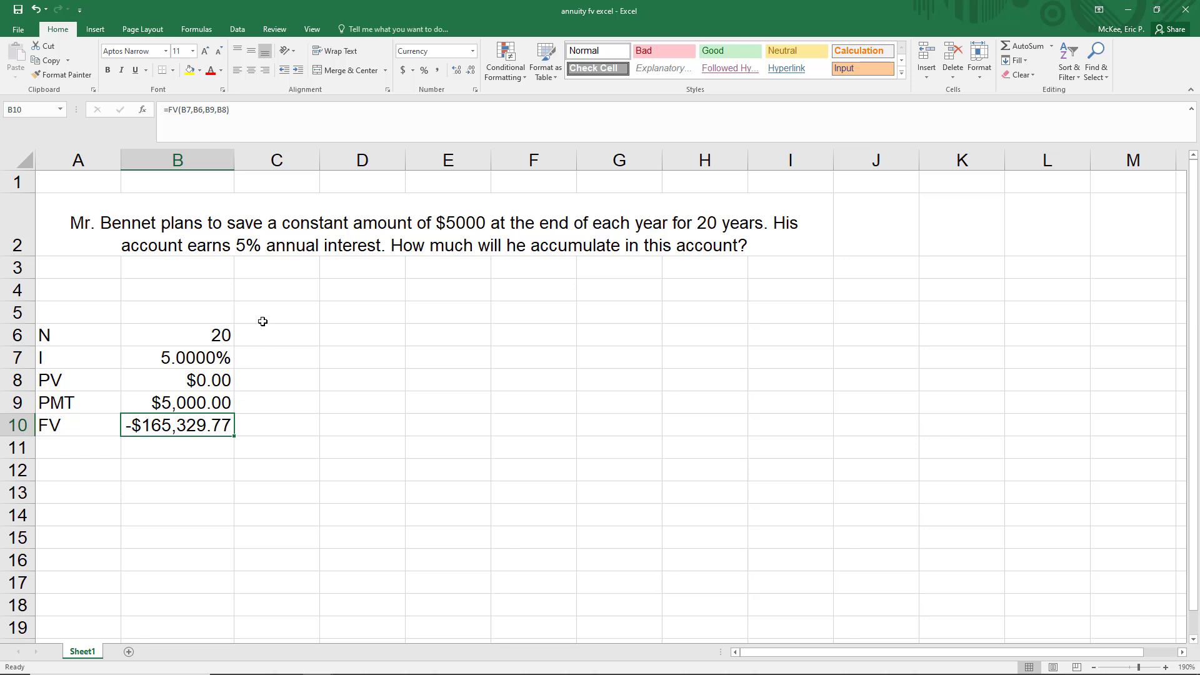
# - Set the interest rate in B7 to 4% and review the cell references of the FV formula in B10
pyautogui.click(186, 361)
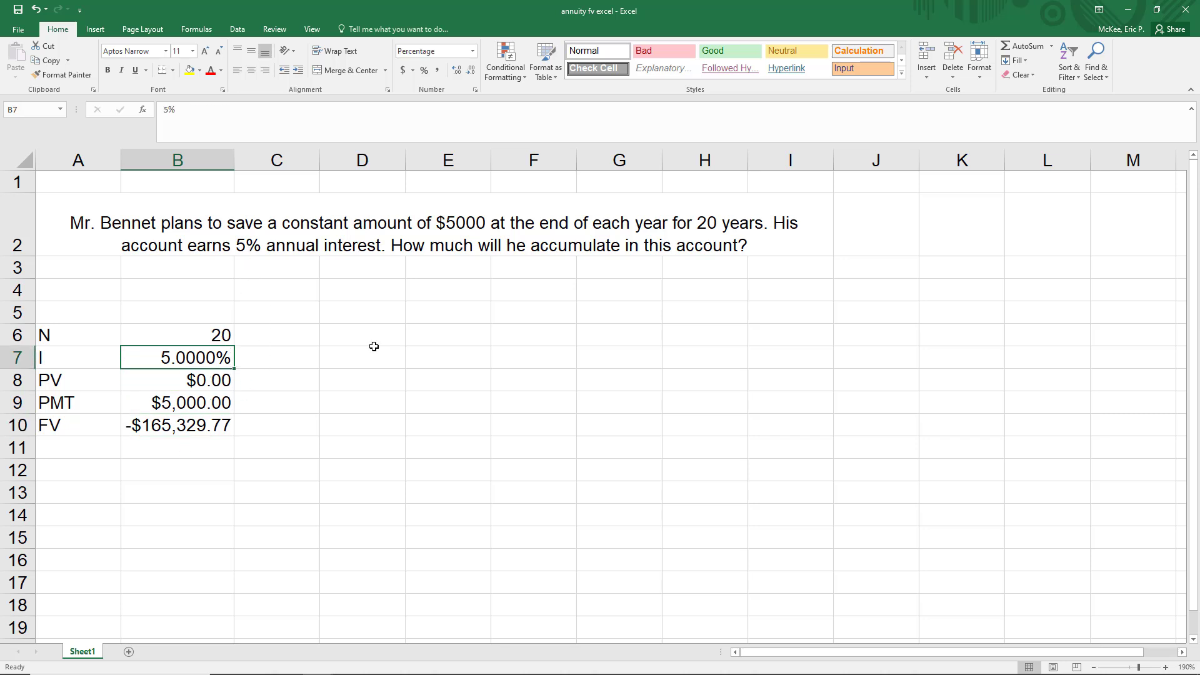
pyautogui.write('4')
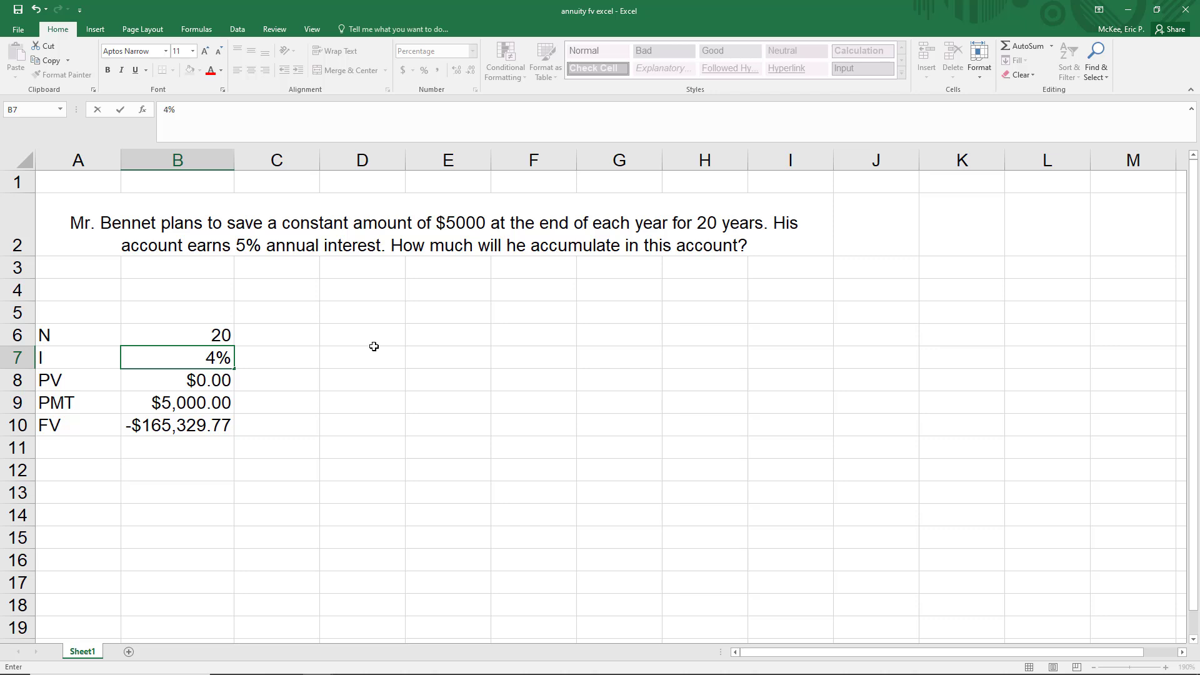
pyautogui.press('Return')
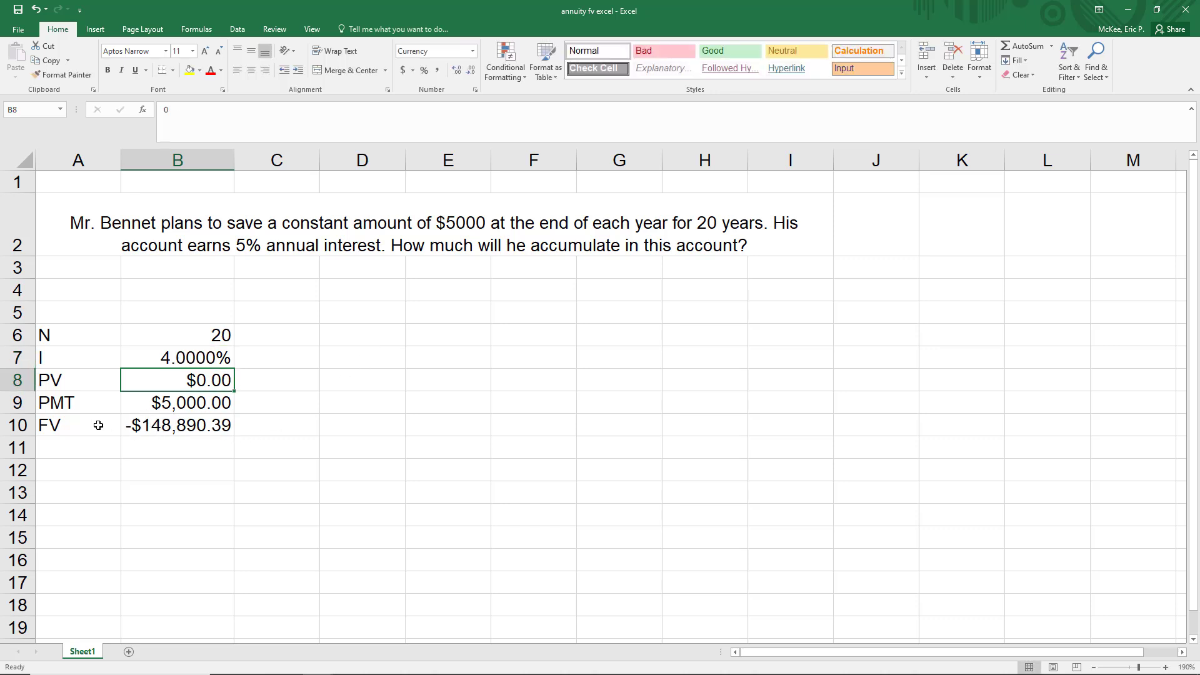
pyautogui.click(103, 428)
pyautogui.click(153, 431)
pyautogui.doubleClick(156, 429)
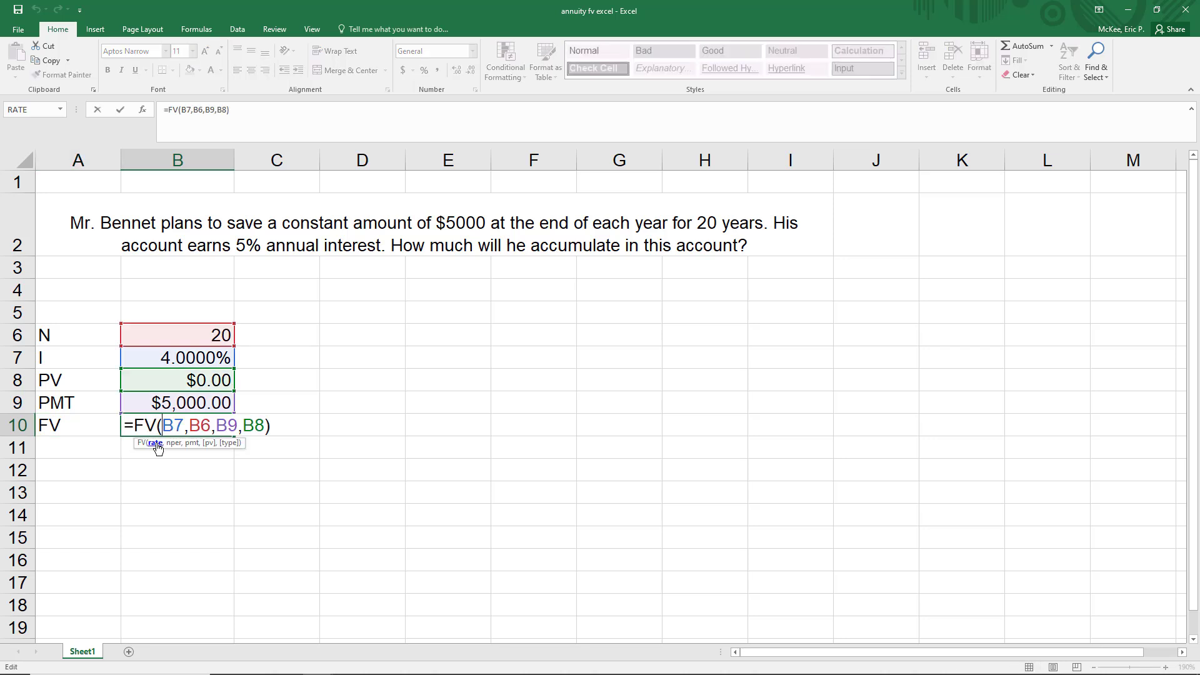
pyautogui.press('Return')
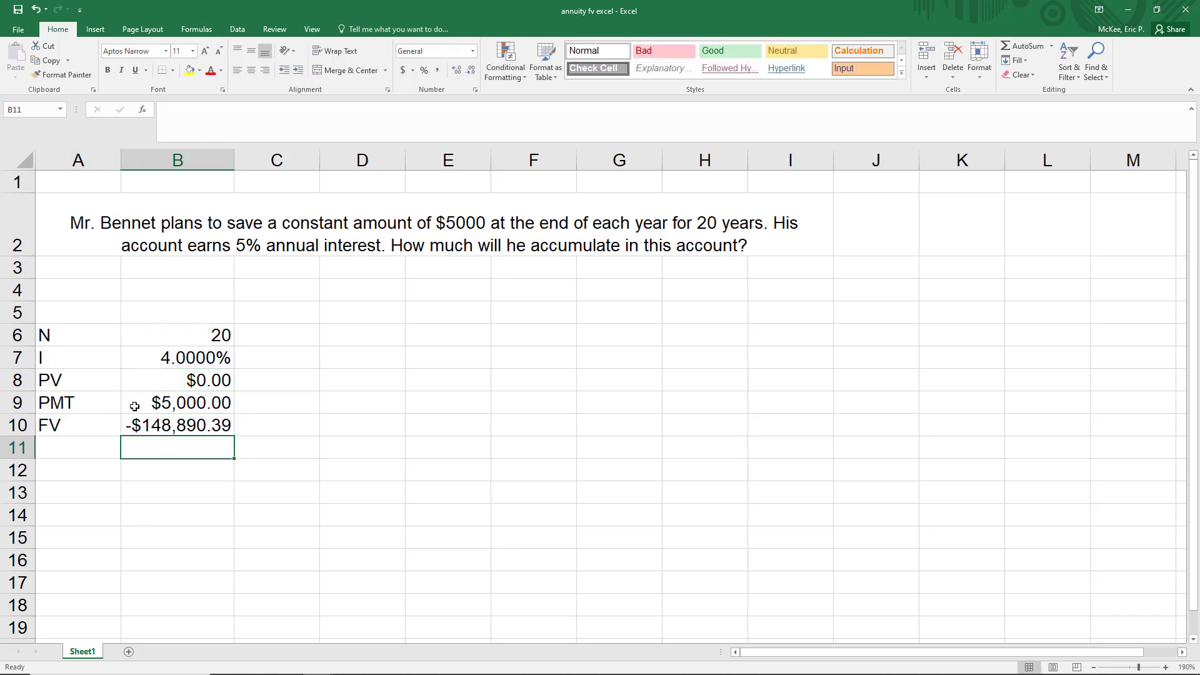